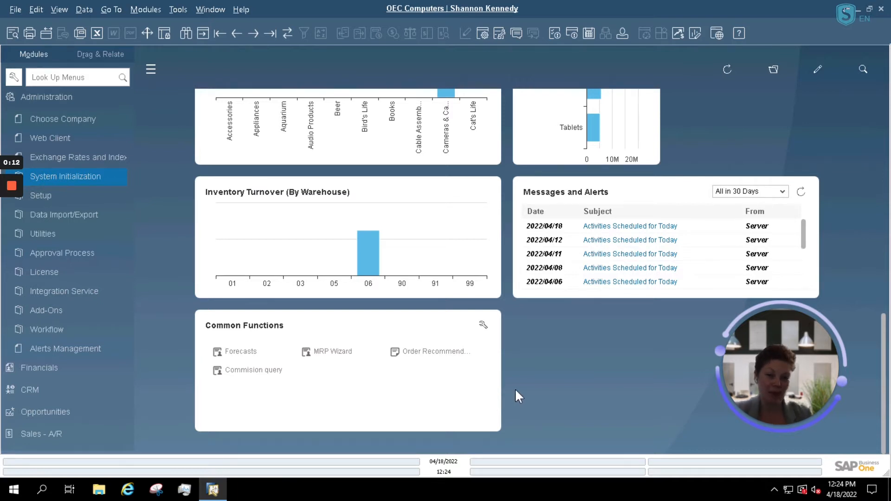
Step: Review the company details under Administration's system initialization and close them unchanged
click(53, 96)
click(66, 105)
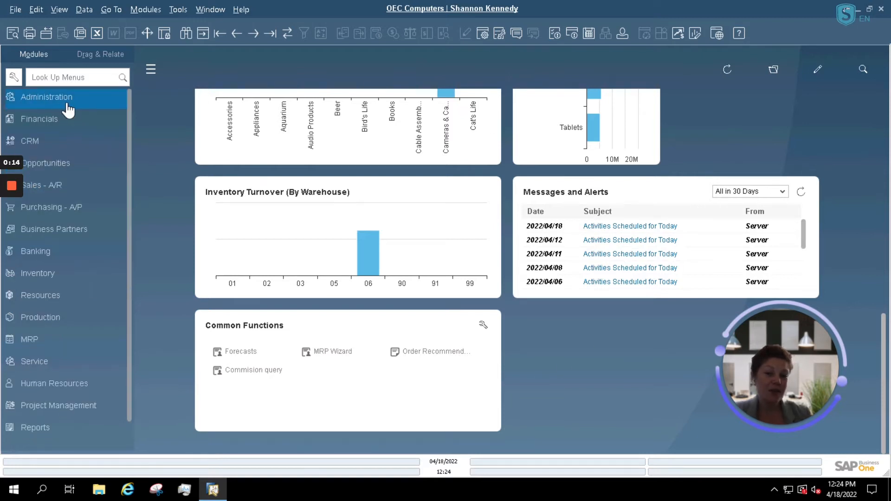
click(66, 102)
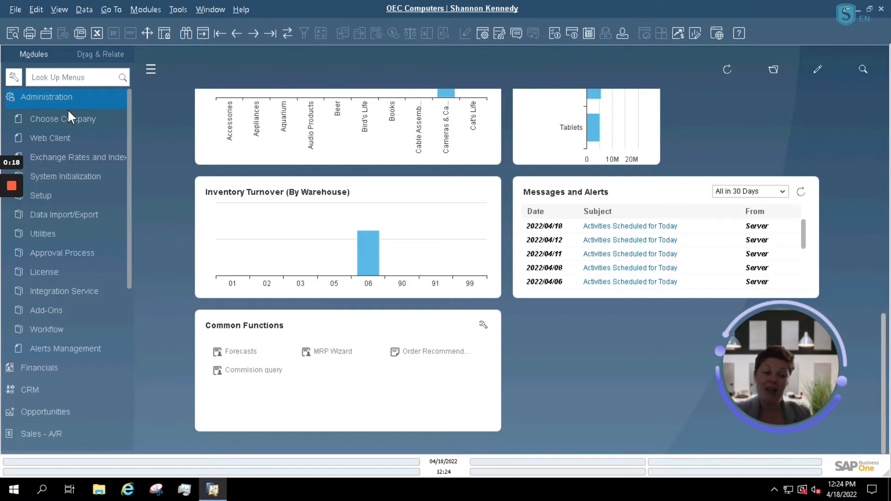
click(69, 175)
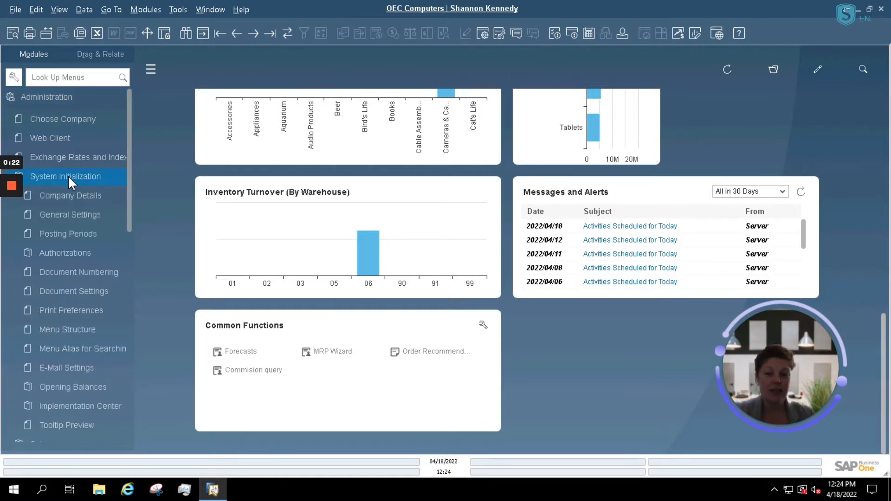
click(70, 190)
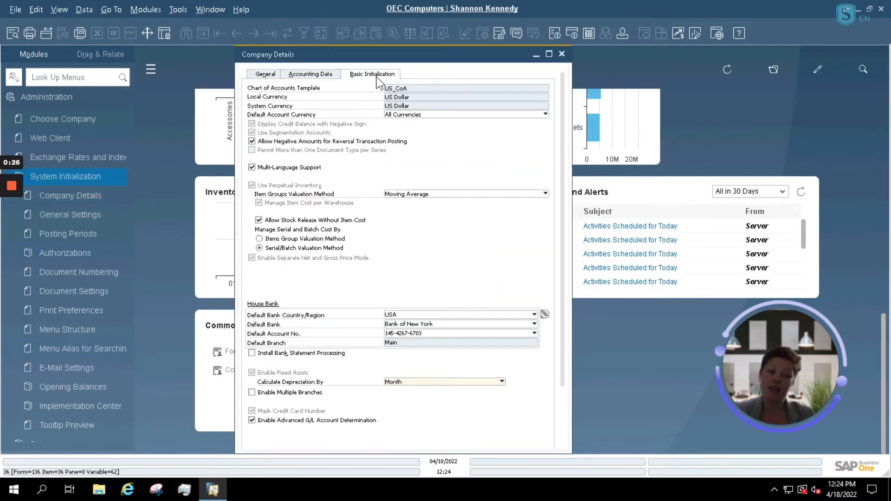
scroll(566, 113, down, 3)
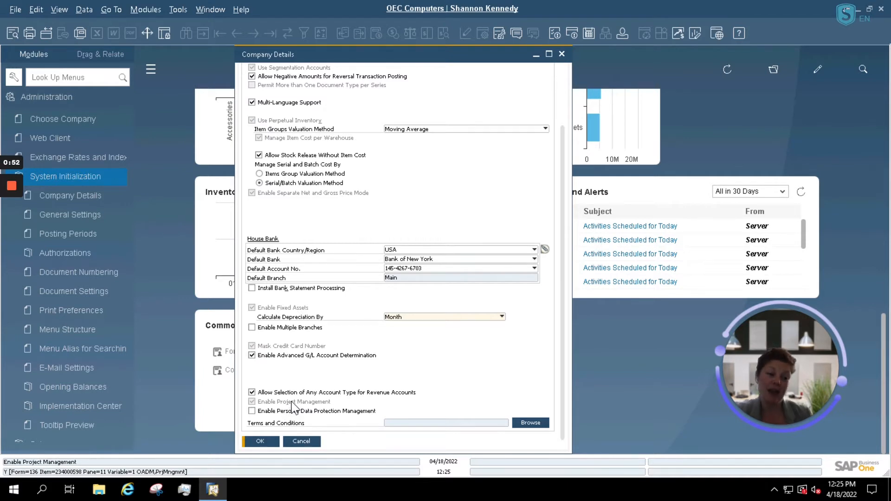
click(269, 441)
Step: Inspect the project management stages setup list in Administration's setup options, then close it
click(76, 102)
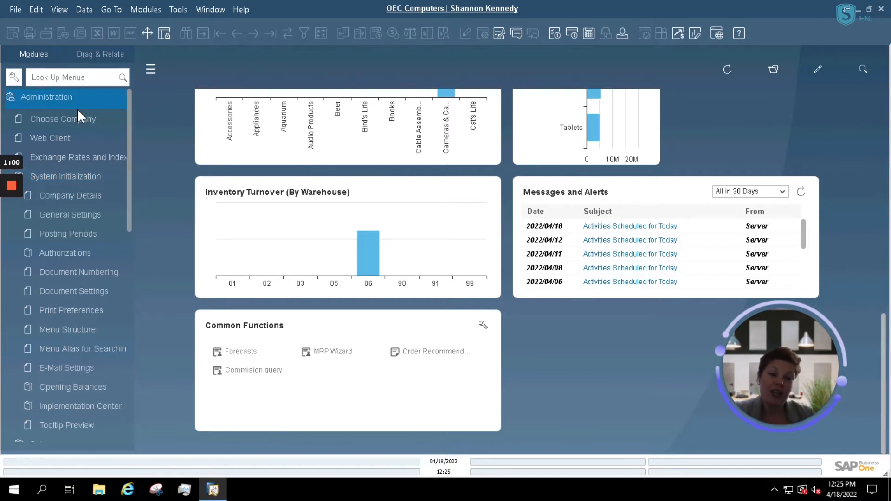
click(74, 173)
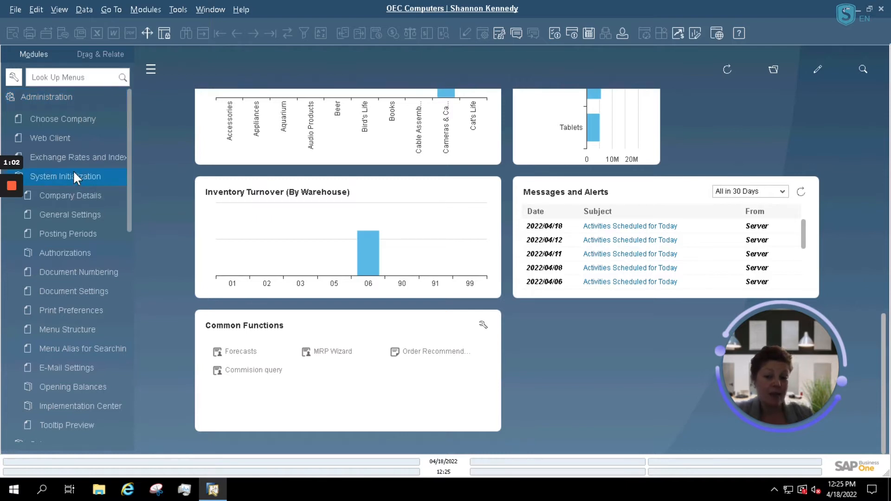
click(74, 174)
click(60, 198)
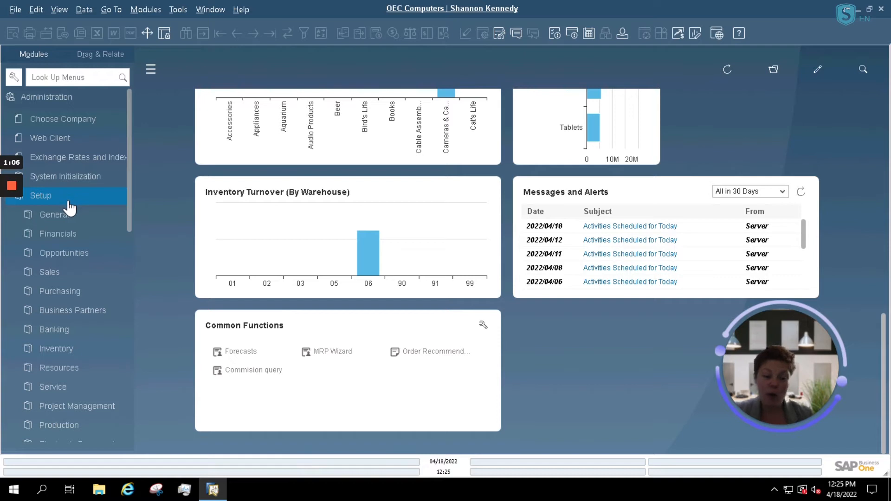
scroll(54, 311, down, 3)
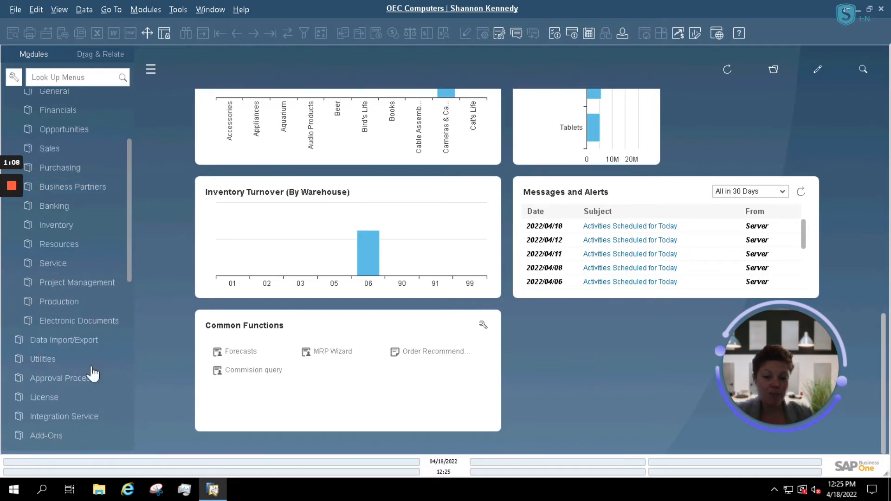
click(97, 282)
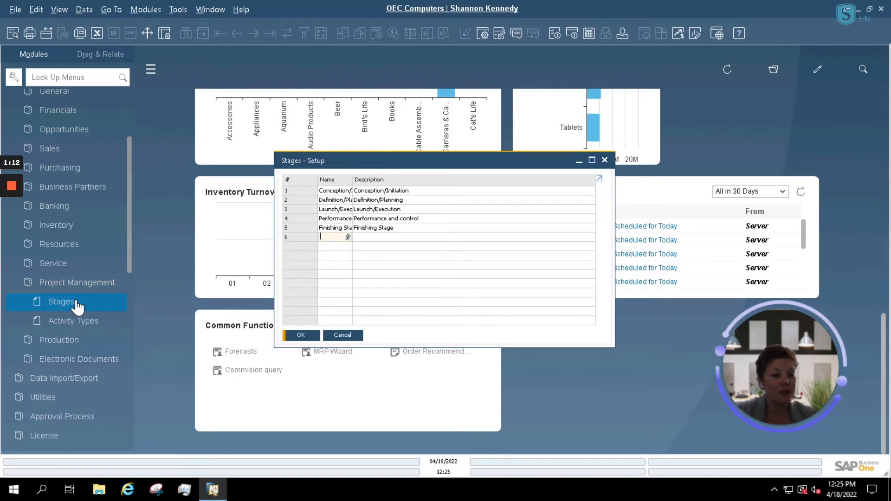
click(592, 161)
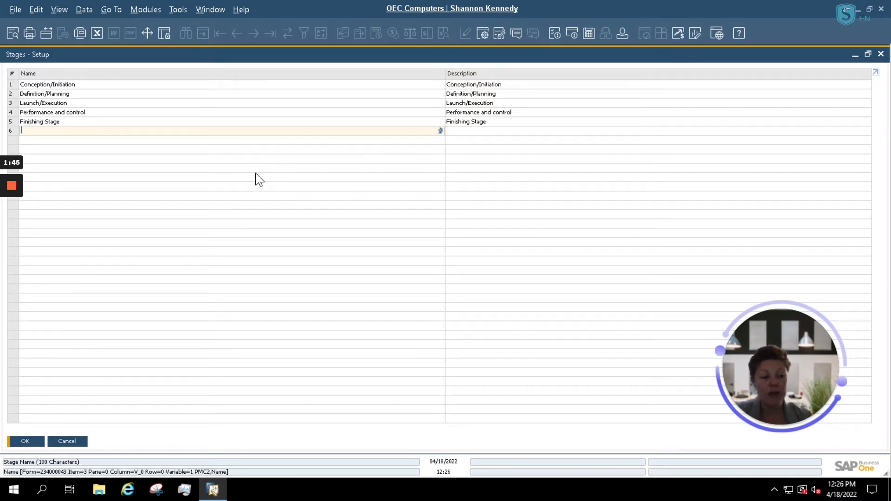
click(32, 442)
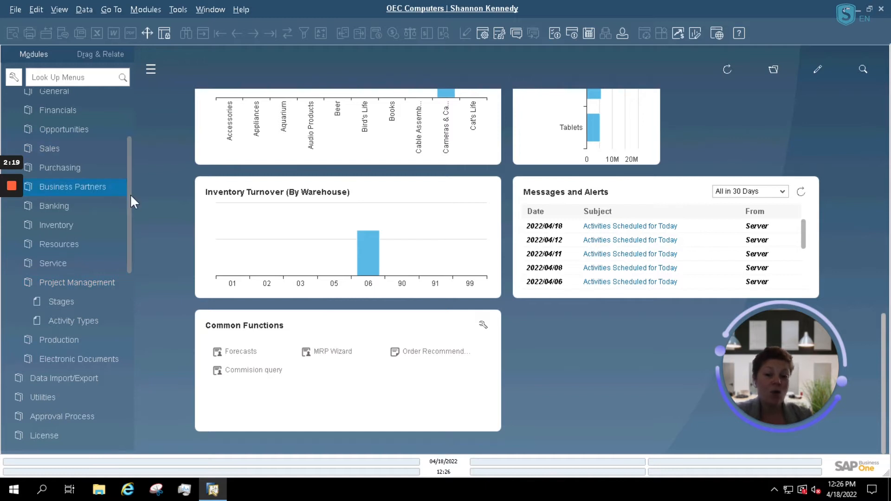
Step: Check the ER001 Assembly entry in the financial projects setup and close it
scroll(127, 190, up, 2)
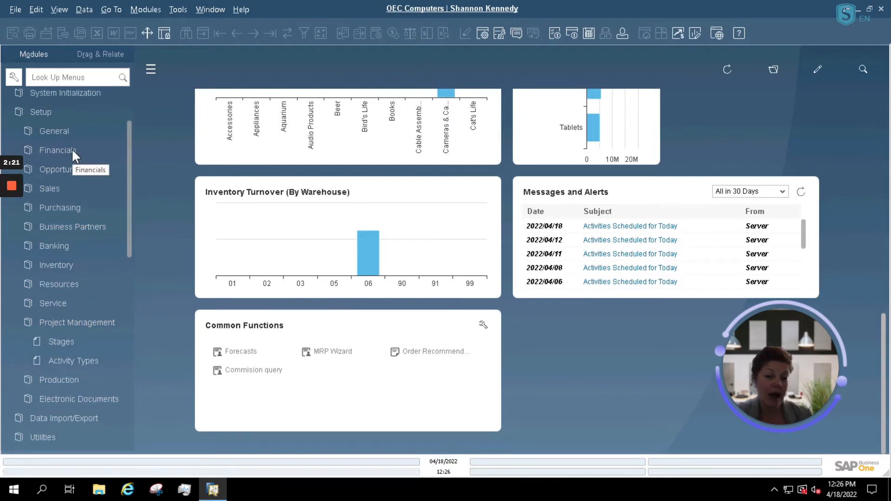
click(71, 149)
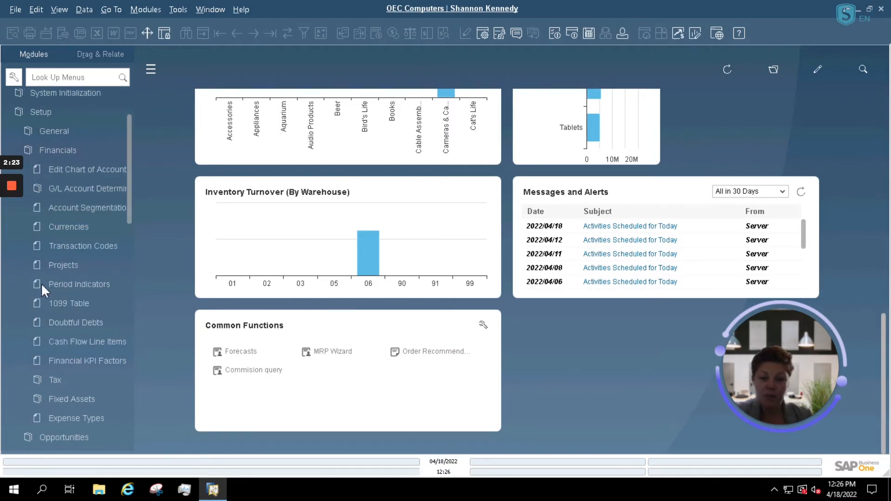
click(53, 264)
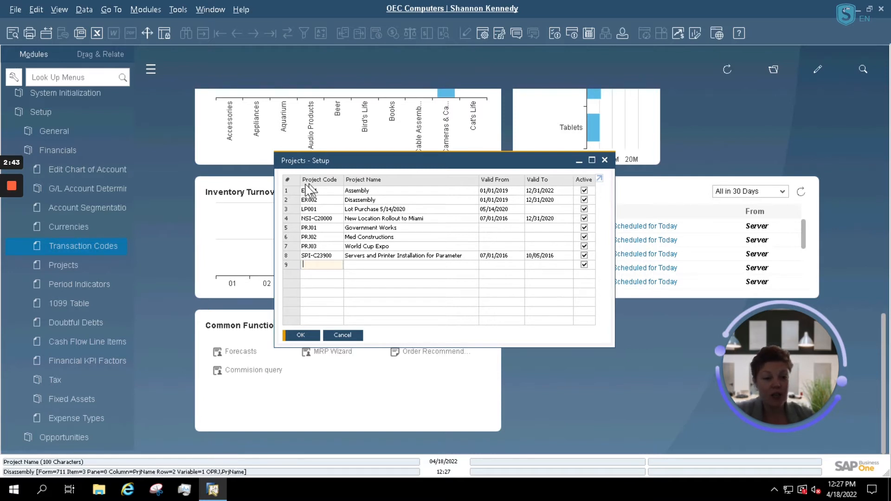
click(290, 193)
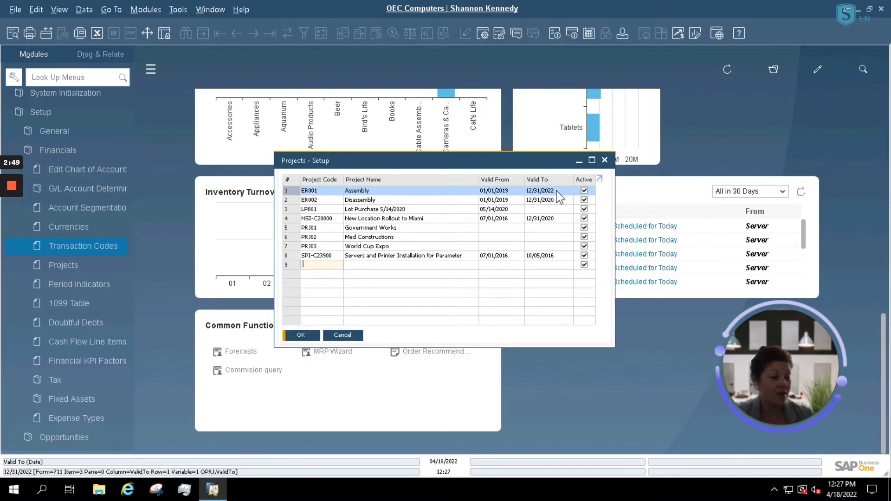
click(301, 335)
Step: Bring up Avett Project 1 in the Project form and show its linked financial project setup
click(59, 98)
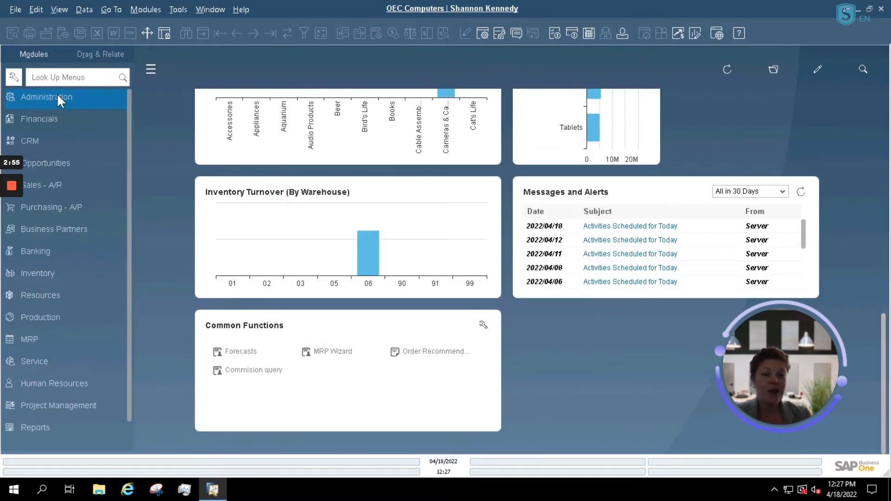
click(29, 406)
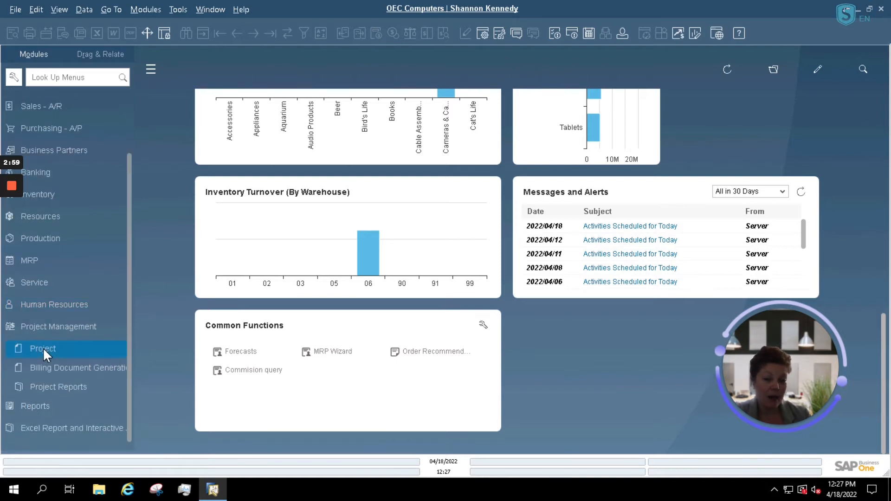
click(43, 349)
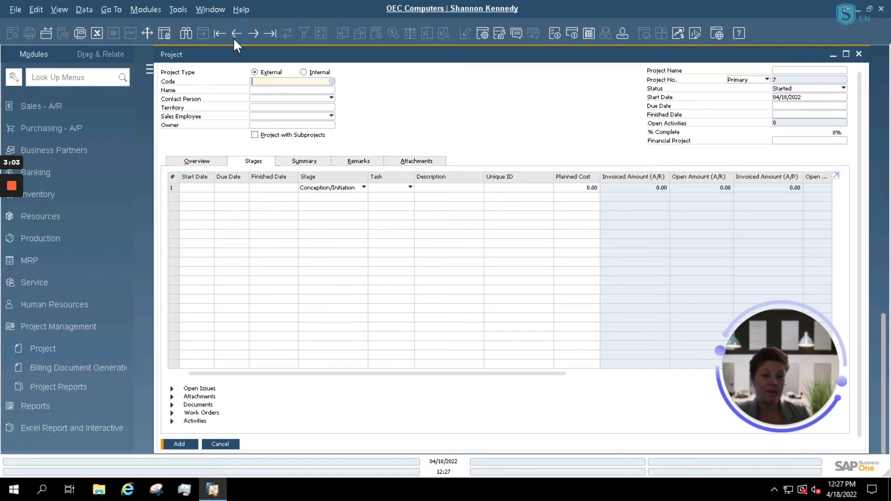
click(235, 35)
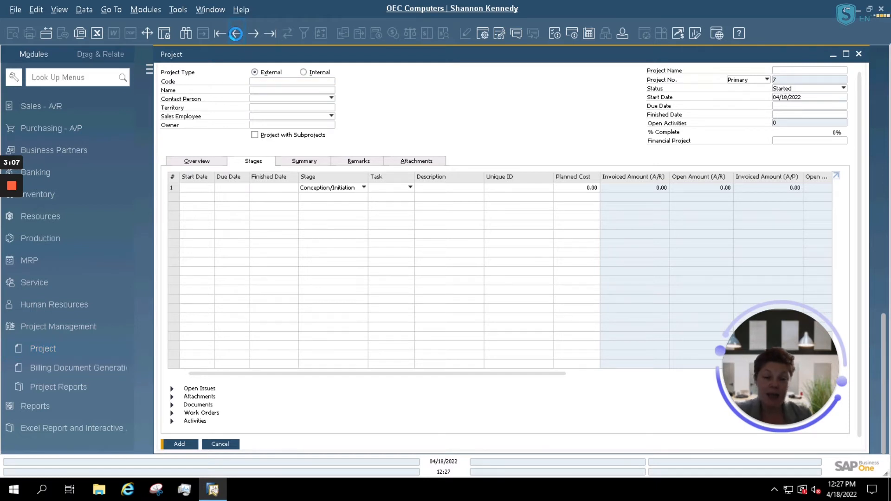
click(236, 34)
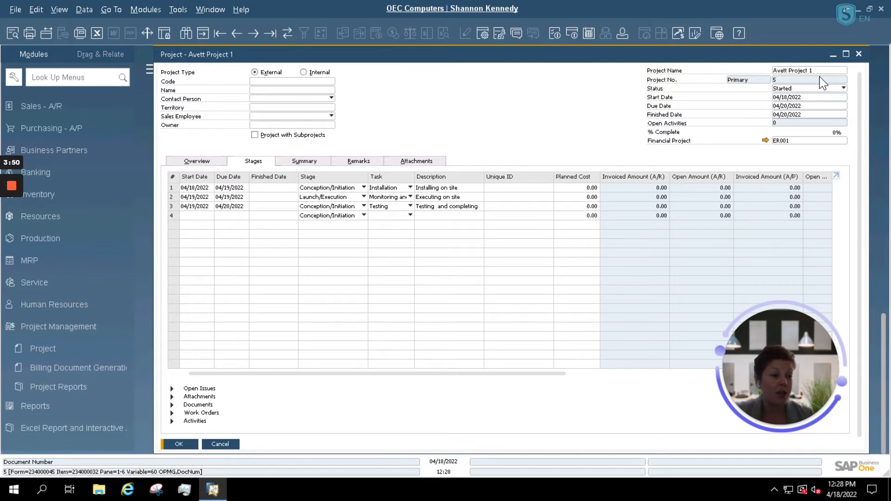
click(765, 140)
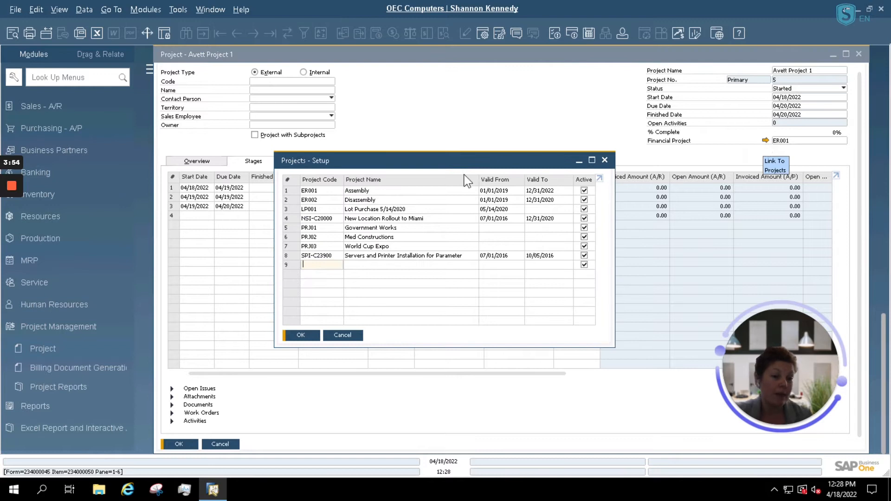
Step: Close Projects - Setup and view Avett Project 1's overview: Low risk, Construction industry
click(301, 335)
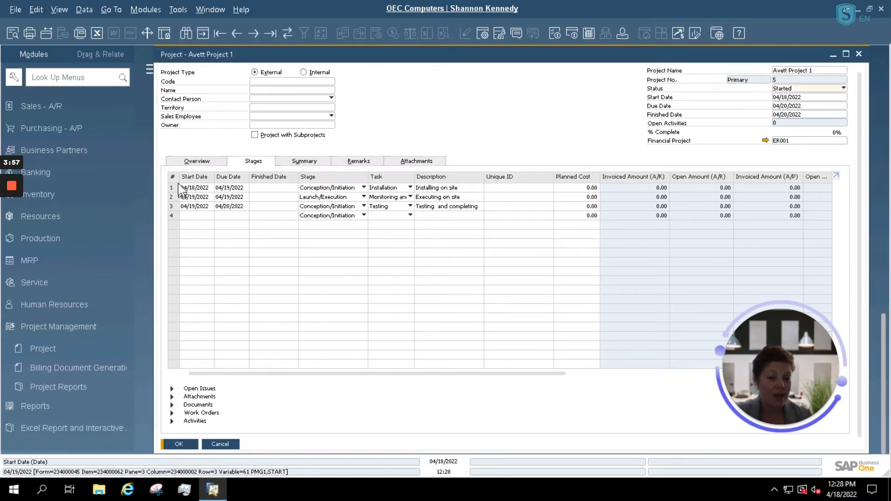
click(188, 162)
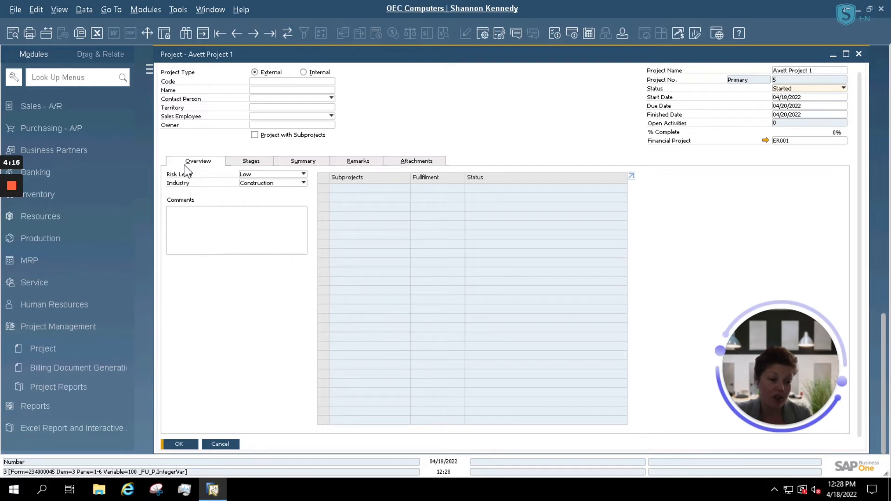
Step: Try the subprojects option and leave it off, then view the Installation, Monitoring and Testing stages
click(254, 135)
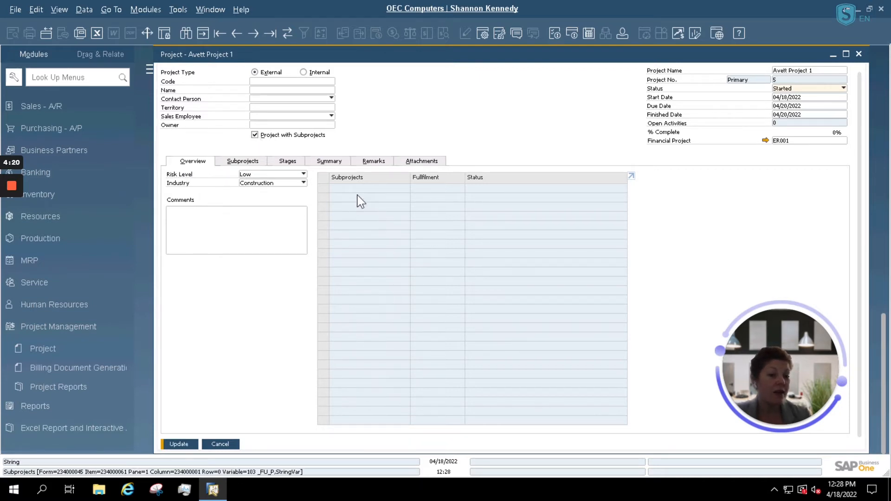
click(246, 162)
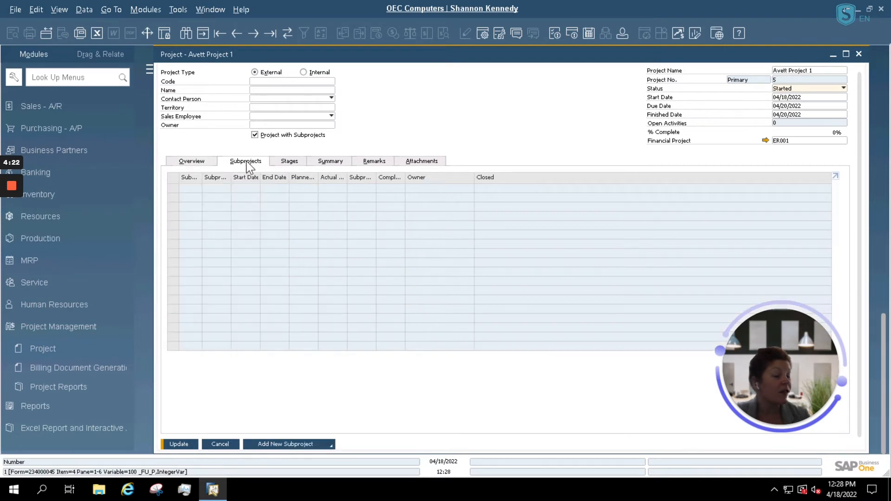
right_click(254, 135)
click(255, 136)
click(255, 135)
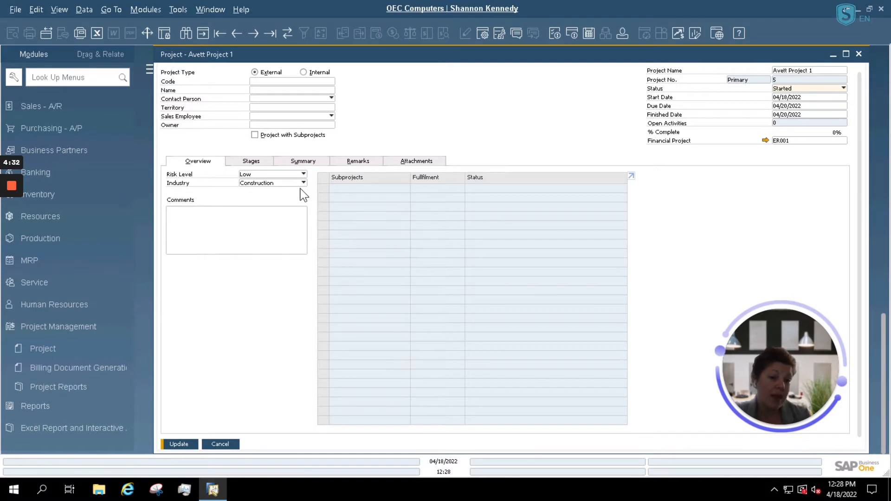
click(256, 163)
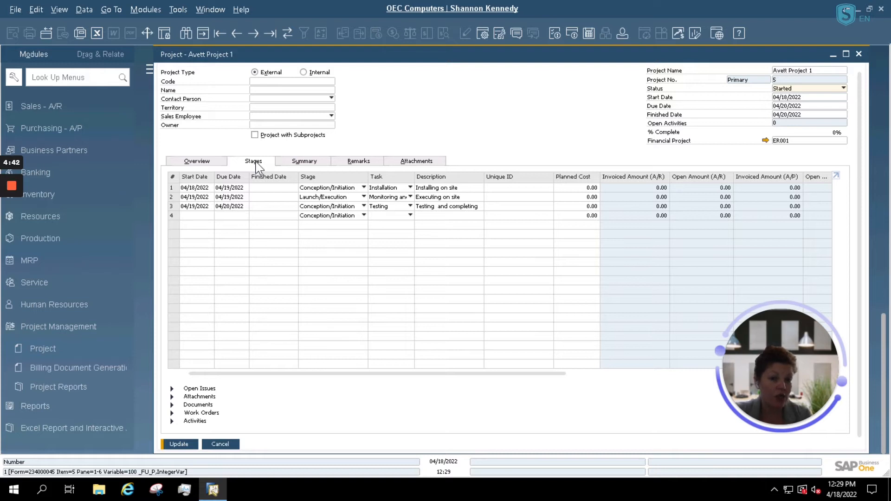
click(172, 216)
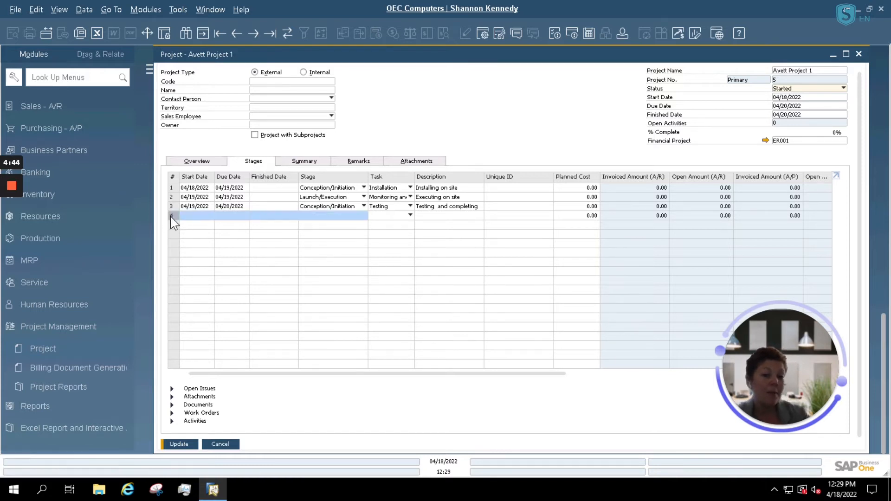
click(205, 214)
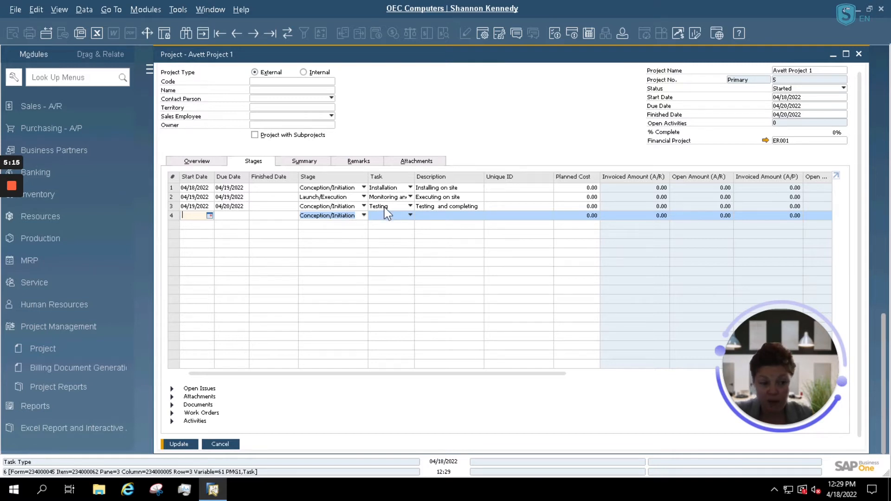
click(273, 188)
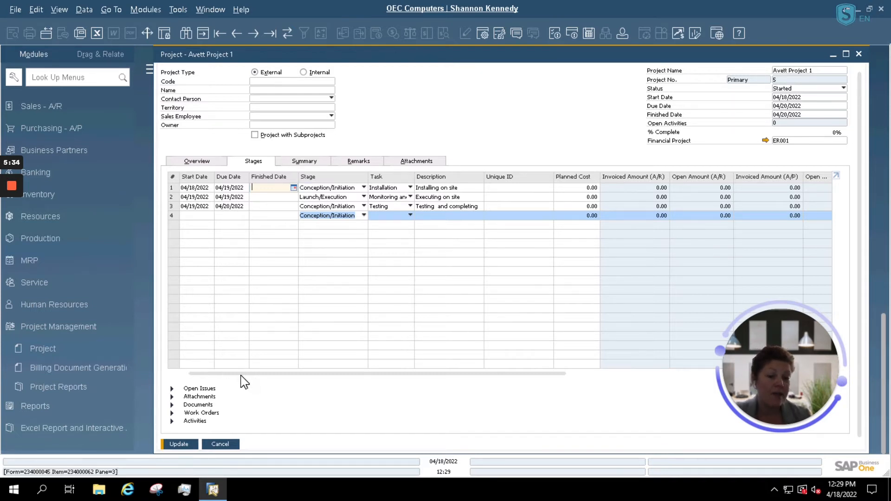
drag(241, 374, 339, 387)
click(429, 187)
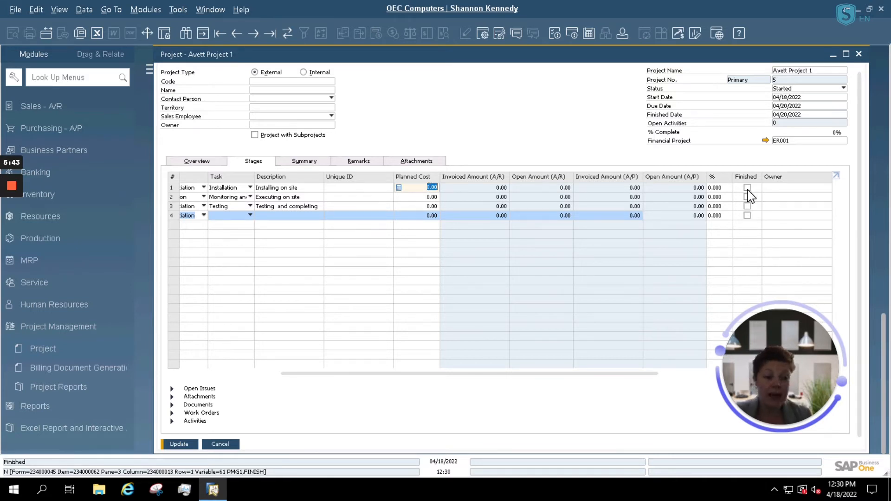
click(797, 190)
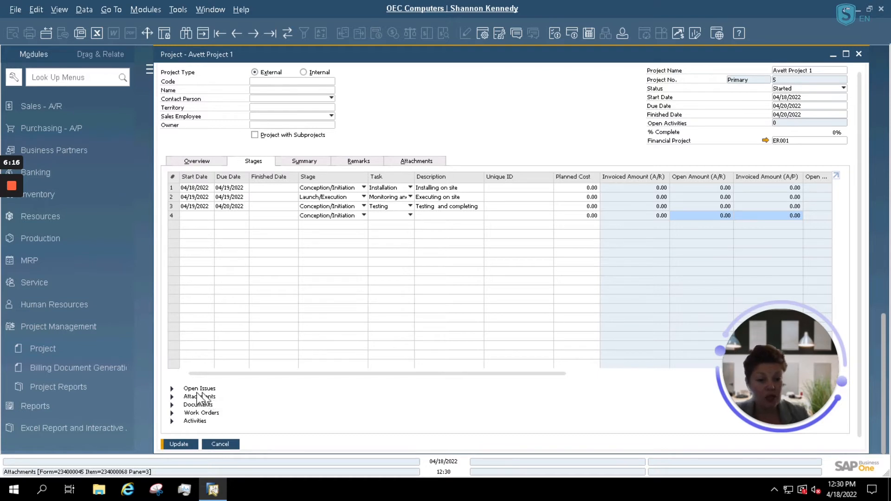
Step: Expand the empty Open Issues section and then the empty Attachments section below the stages
click(172, 388)
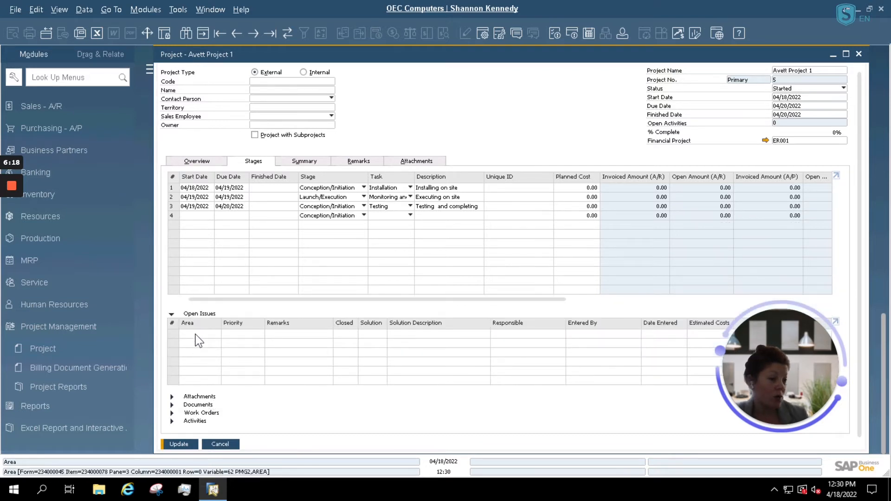
drag(747, 385, 833, 281)
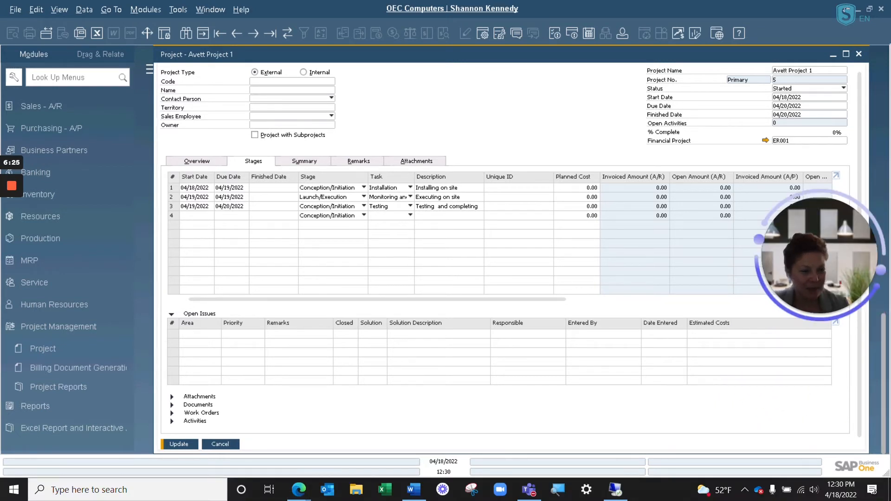
click(172, 397)
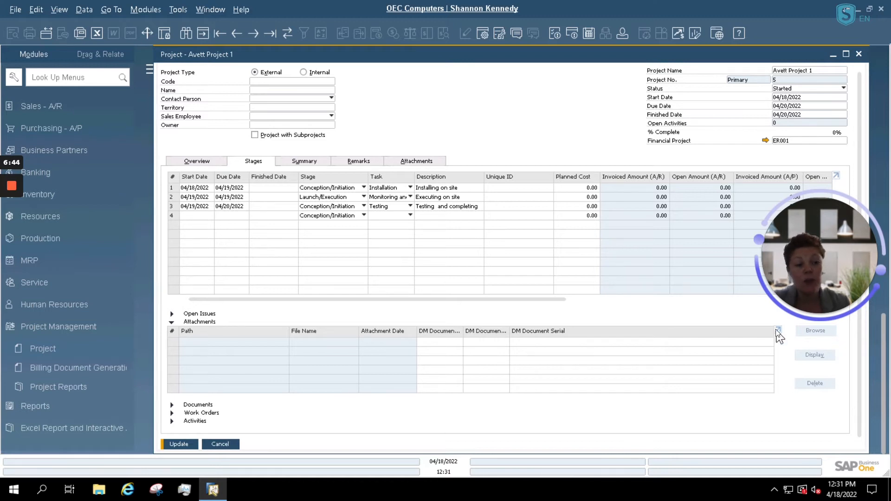
Step: Expand the Documents, Activities and empty Work Orders sections beneath Avett Project 1's stages
click(173, 405)
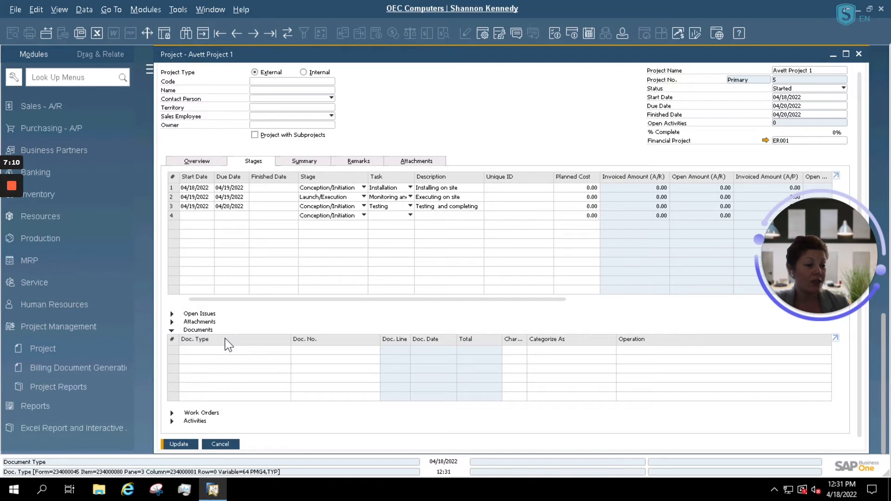
click(173, 421)
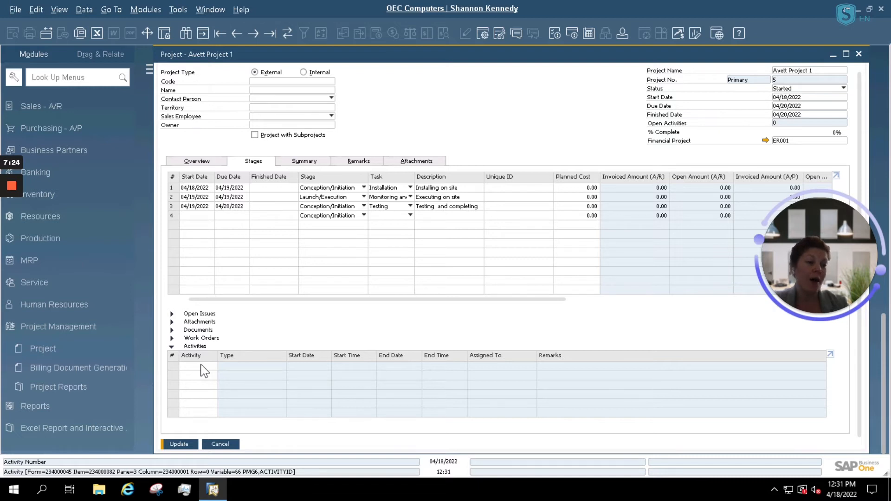
click(200, 338)
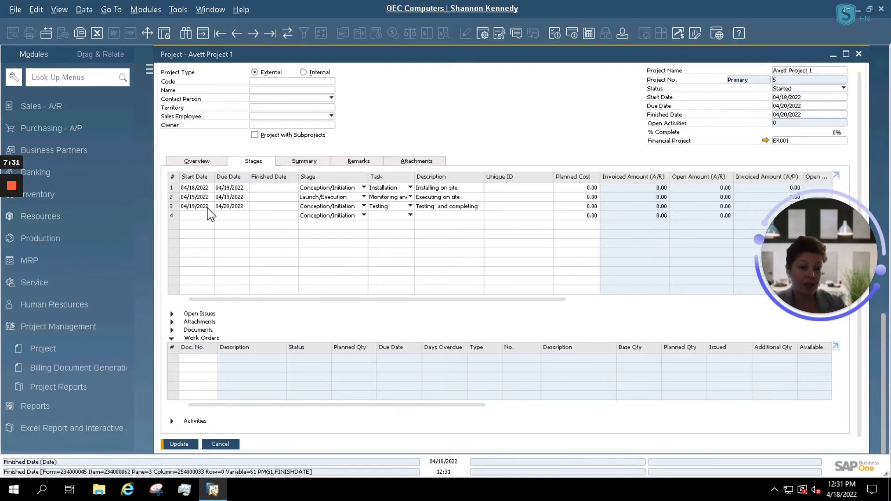
click(277, 187)
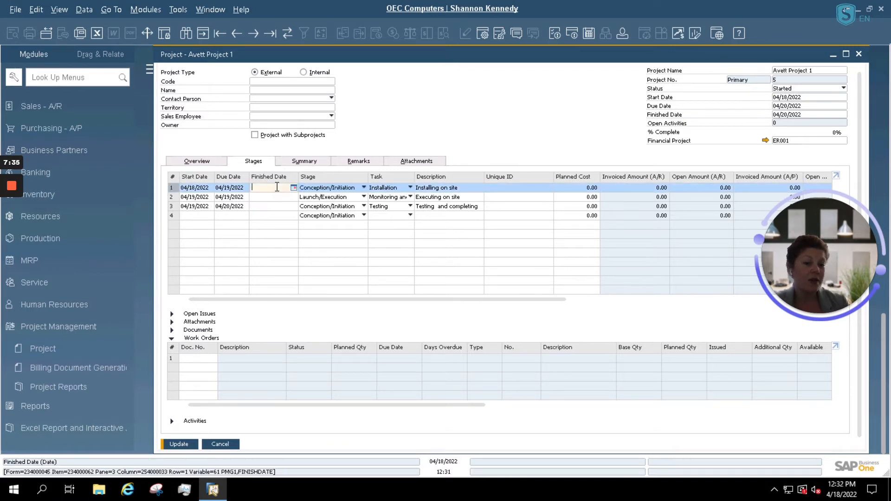
Step: Set the Installation stage's finished date and due date to 04/18/2022
text(/18/2022)
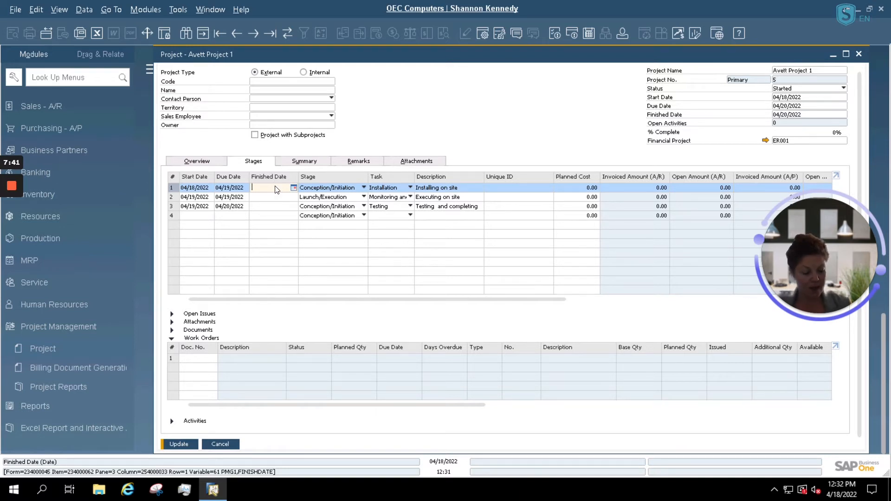
click(239, 188)
key(Home)
text(/)
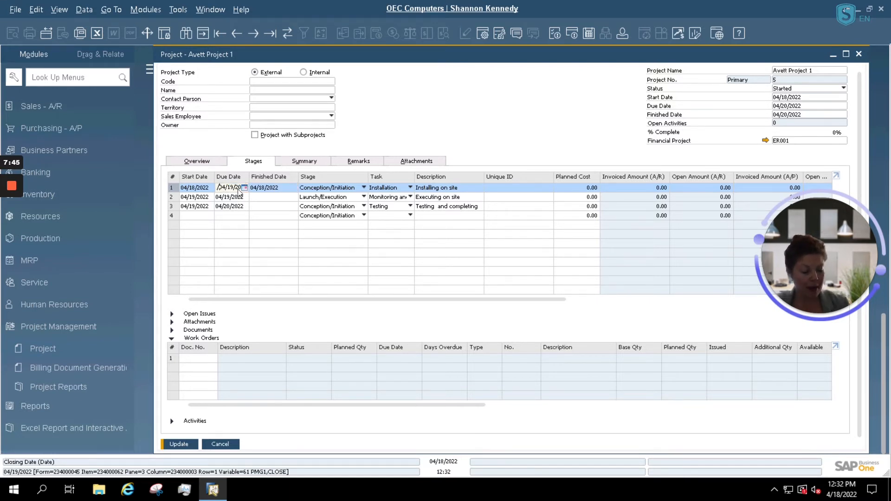
key(Tab)
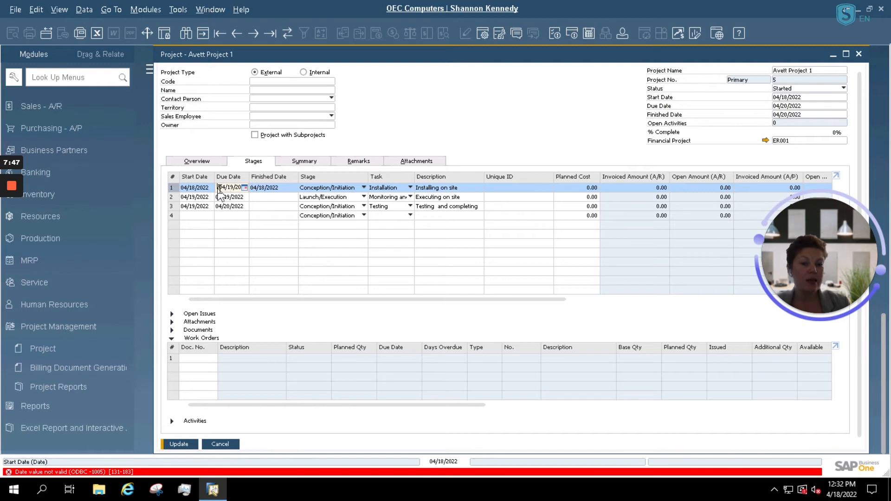
key(Delete)
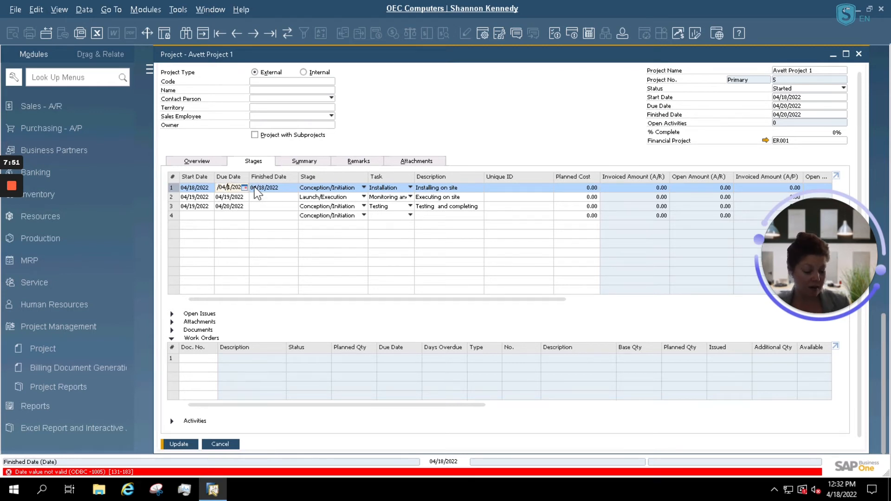
key(ctrl+a)
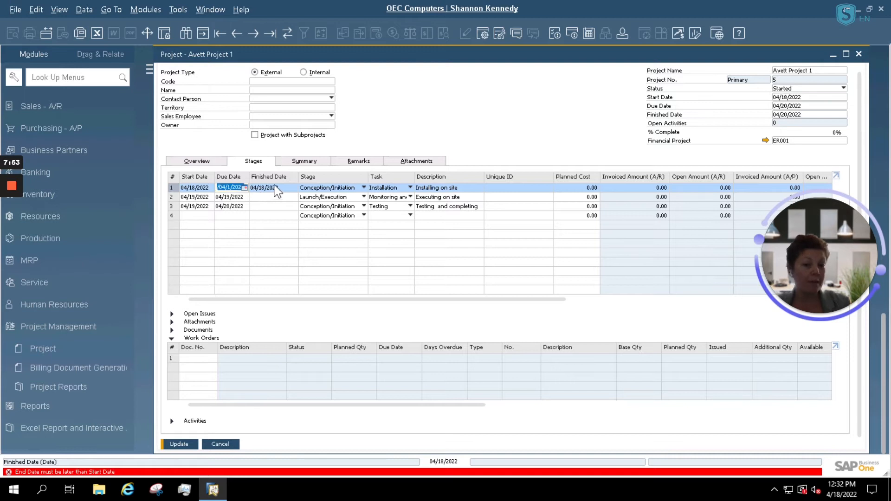
key(Delete)
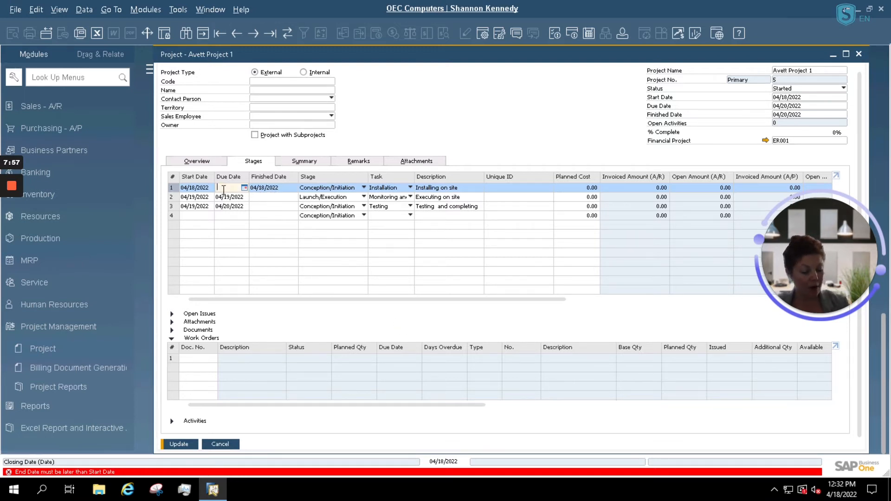
text(/)
key(Down)
key(Down)
key(Tab)
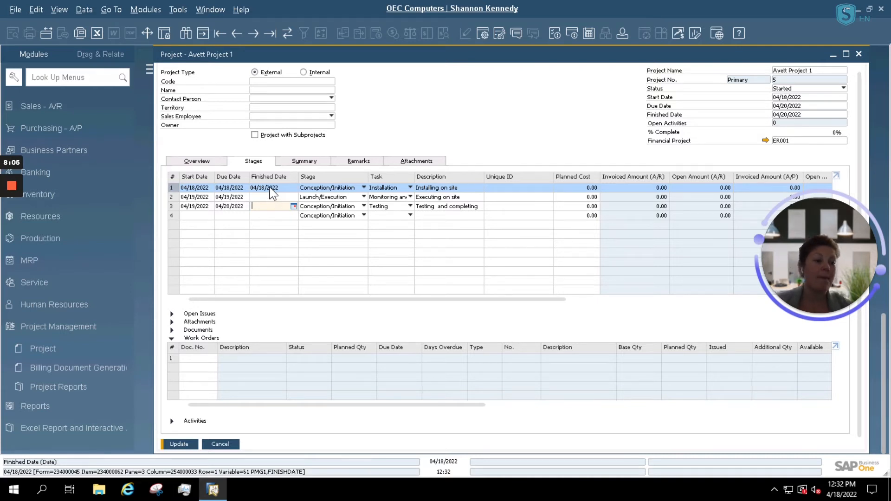
click(187, 359)
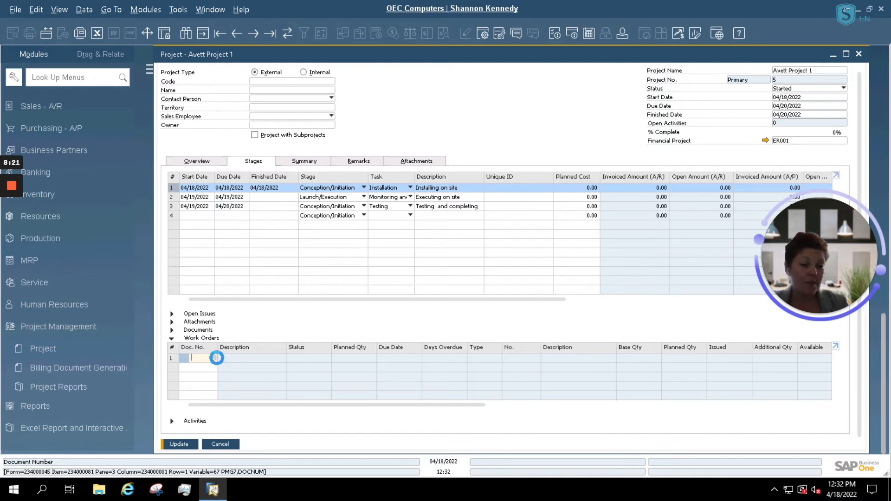
Step: Attach production order 215 (BOM Sample) as a work order and update the project
click(213, 357)
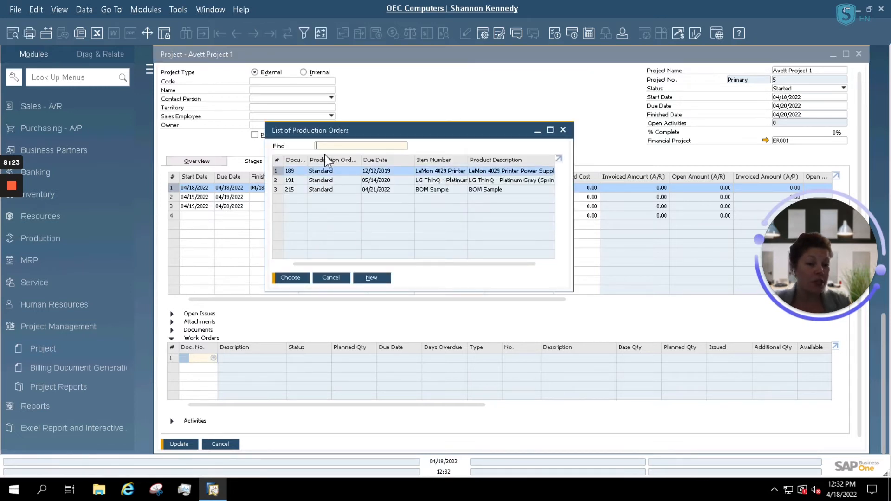
click(344, 191)
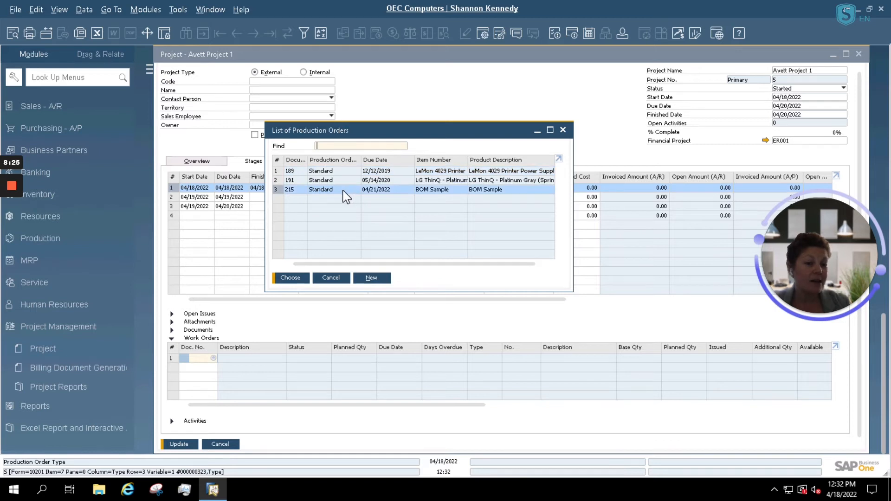
double_click(343, 190)
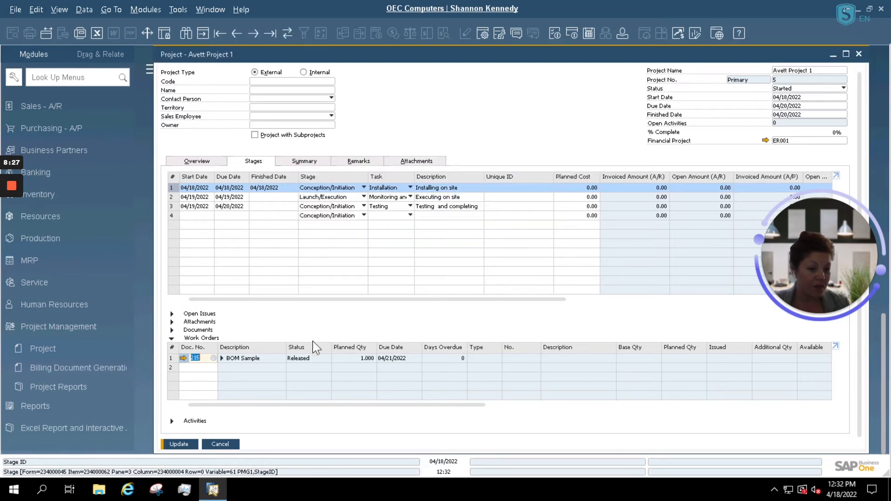
click(222, 359)
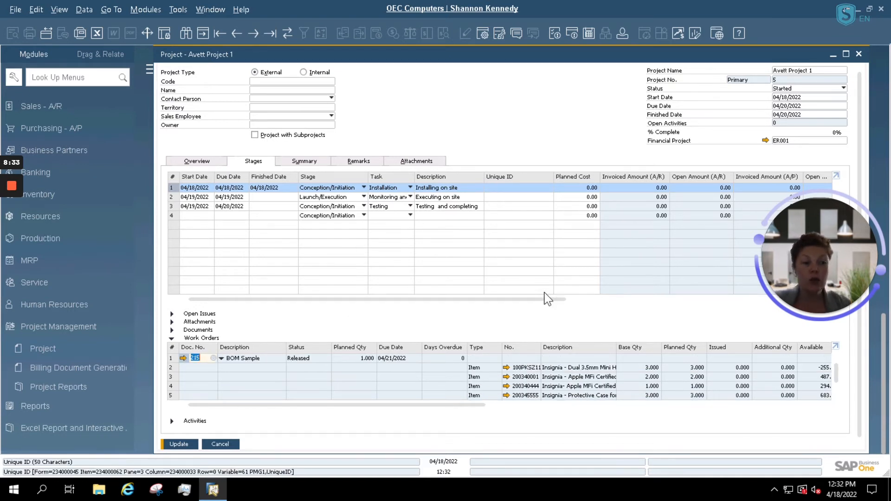
click(183, 444)
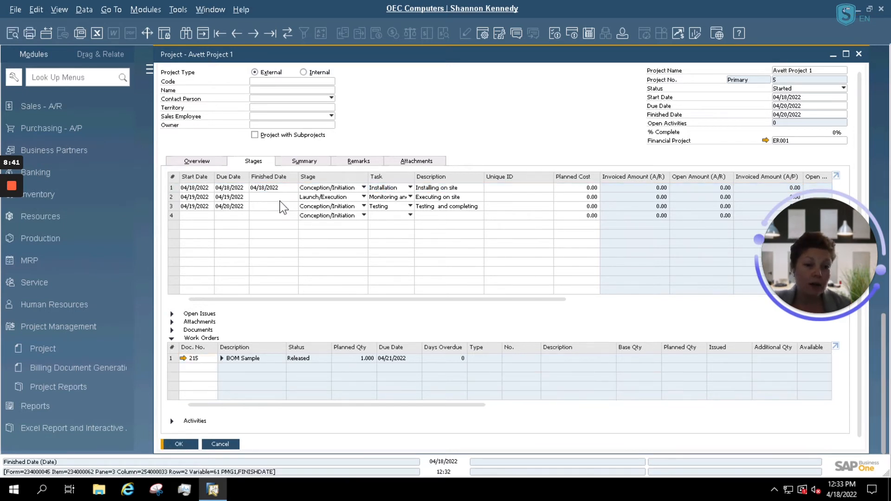
click(281, 196)
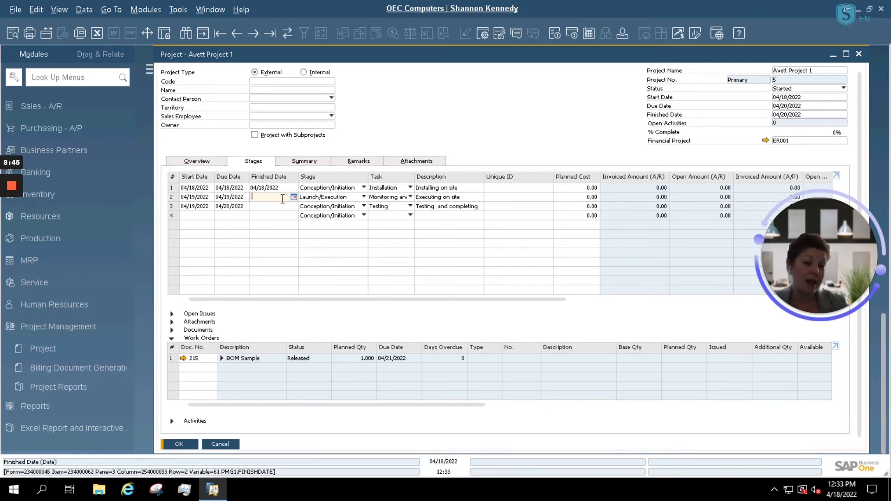
Step: Open the Remarks page, click into the remarks area, then go to the business partner name
click(357, 163)
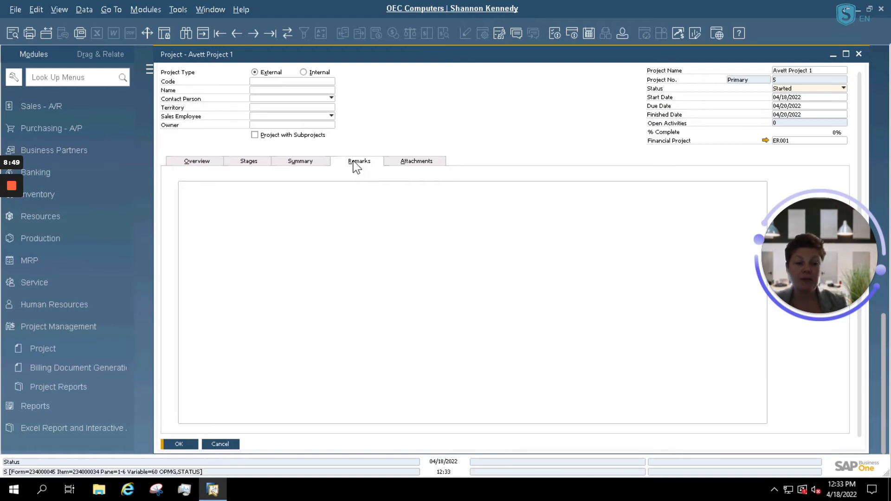
click(314, 237)
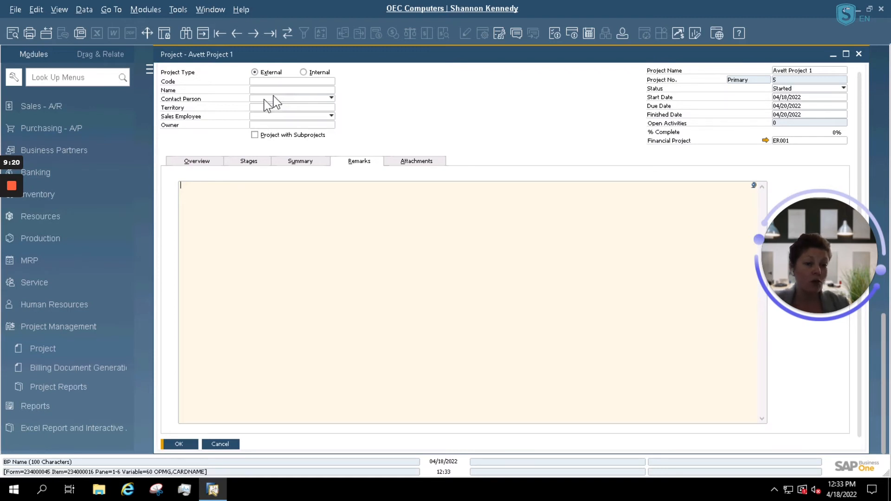
click(310, 90)
Step: Choose Avett Brothers Technologies as business partner, keep its default contact, and view Attachments
click(332, 90)
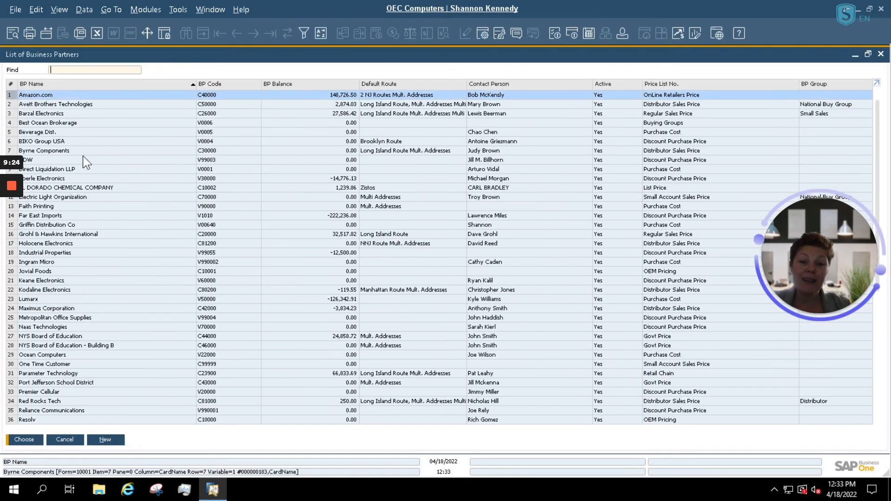
double_click(50, 105)
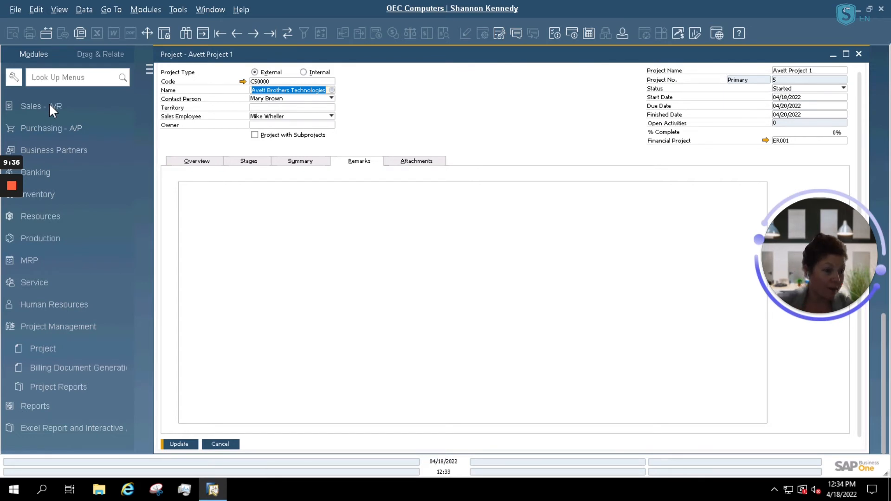
click(331, 98)
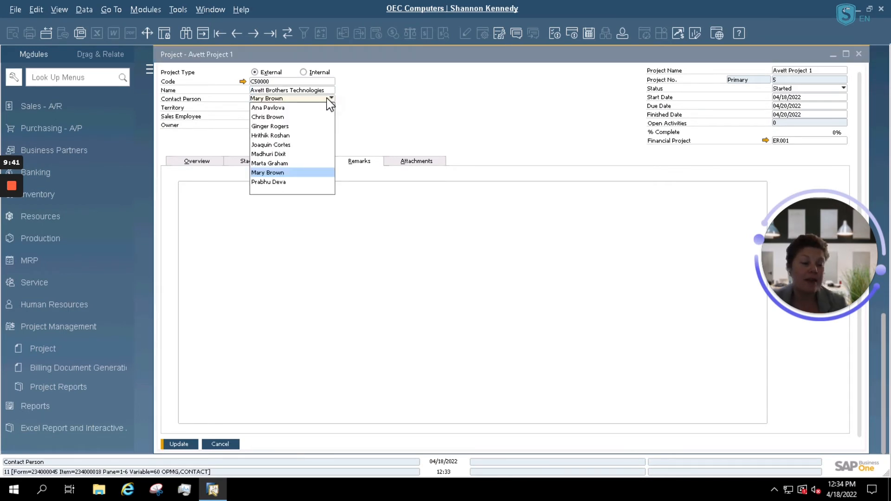
click(453, 283)
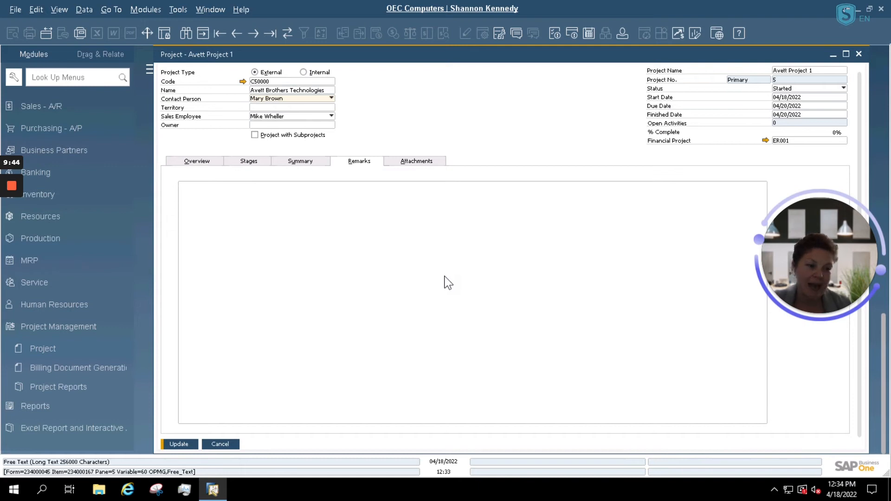
click(423, 165)
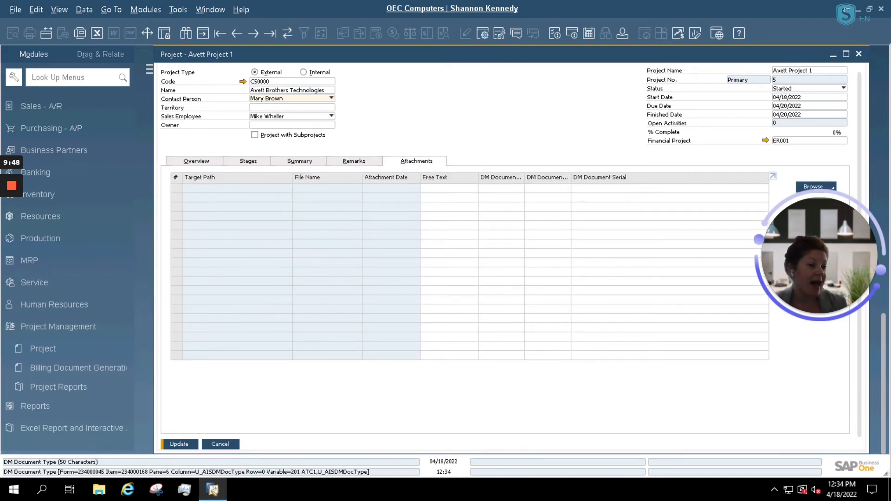
Step: Update Avett Project 1 and review its Summary: zero budget and profit, due 04/20/2022
drag(819, 241, 837, 366)
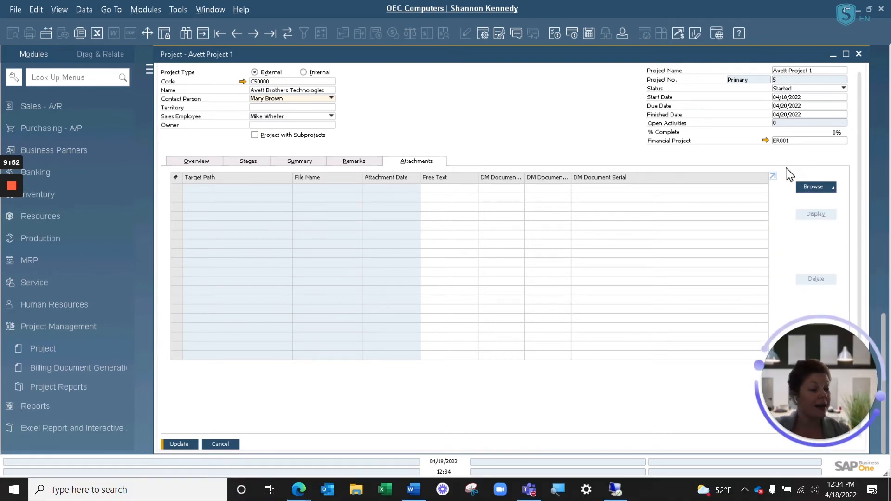
click(179, 444)
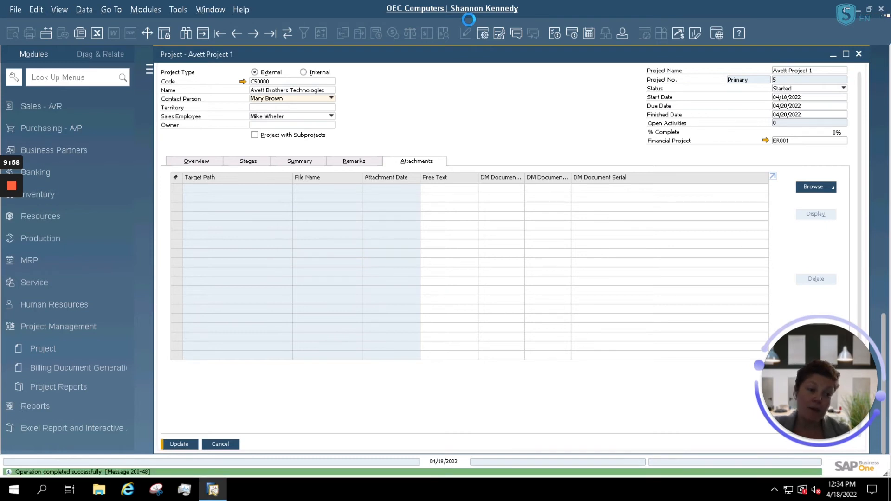
click(305, 165)
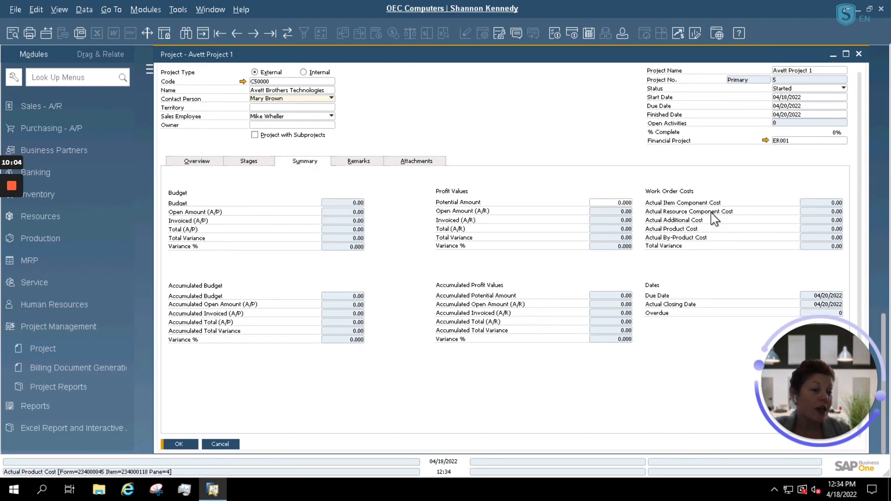
drag(786, 361, 708, 399)
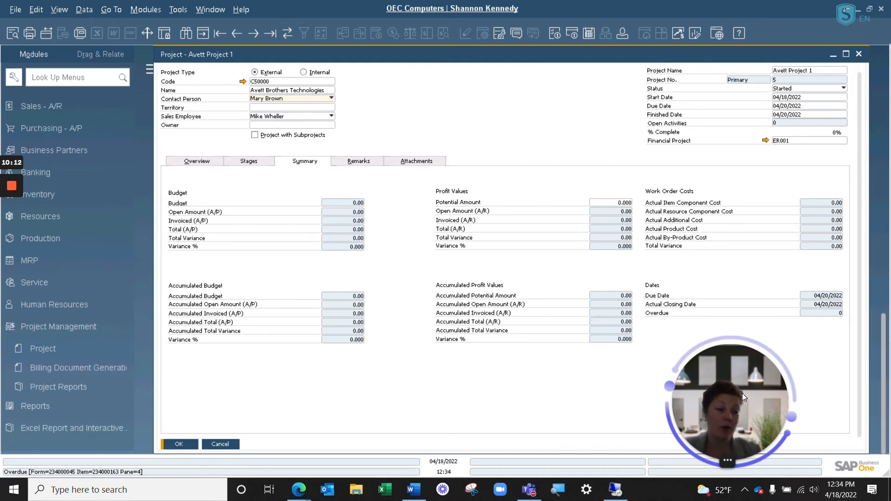
Step: On the Stages tab, enter a planned cost of 100 for each of the first three stages
click(254, 161)
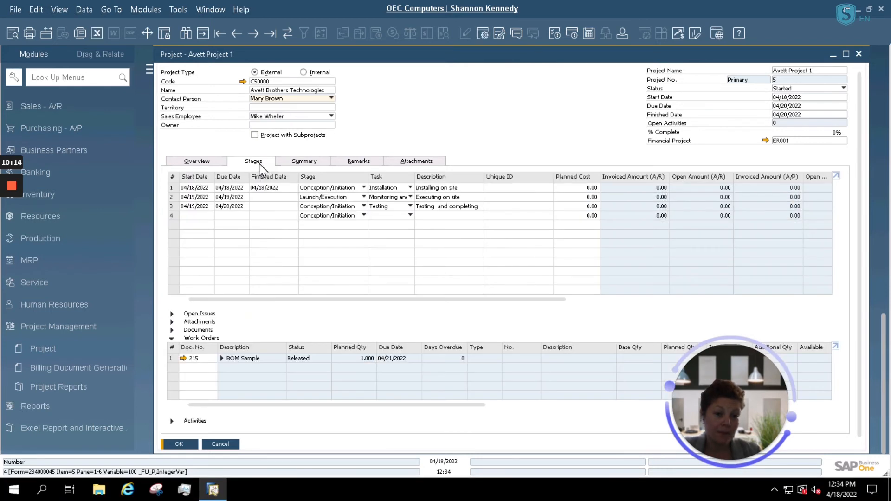
click(587, 188)
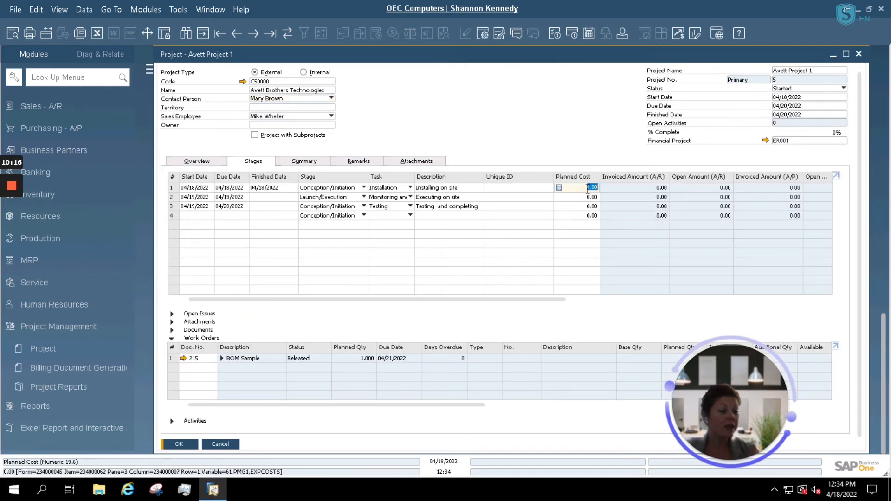
key(Down)
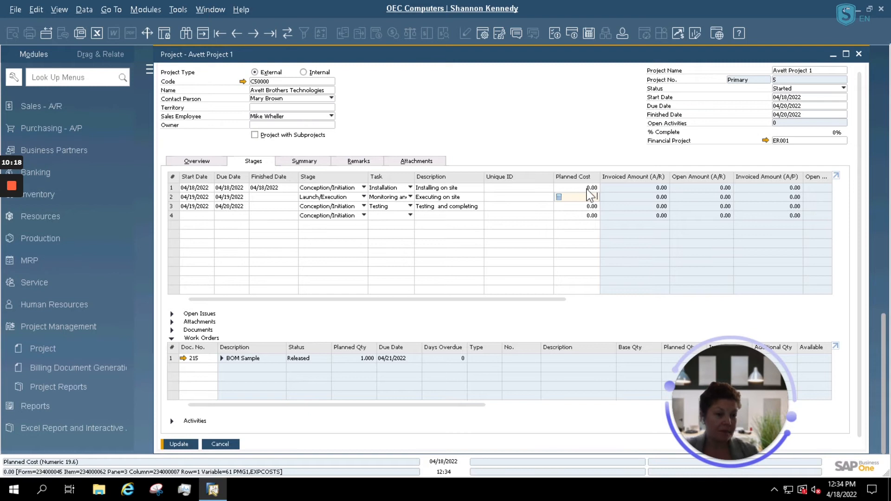
click(590, 188)
key(Right)
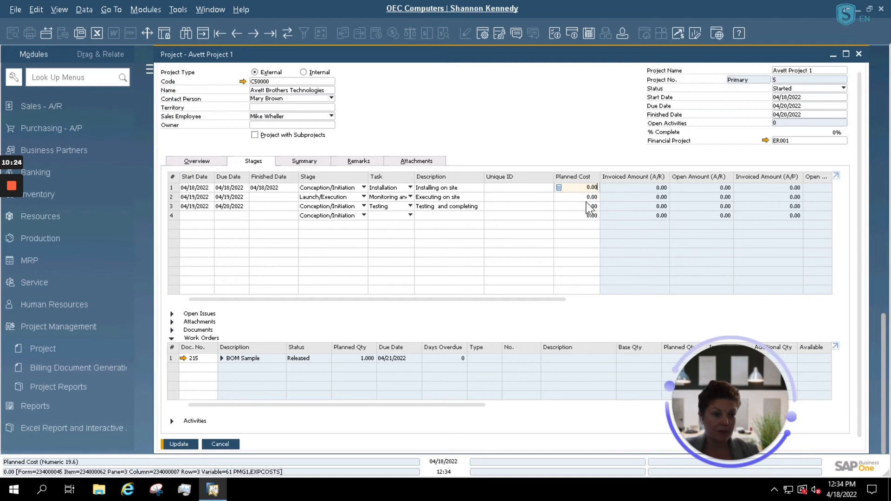
click(590, 206)
click(588, 197)
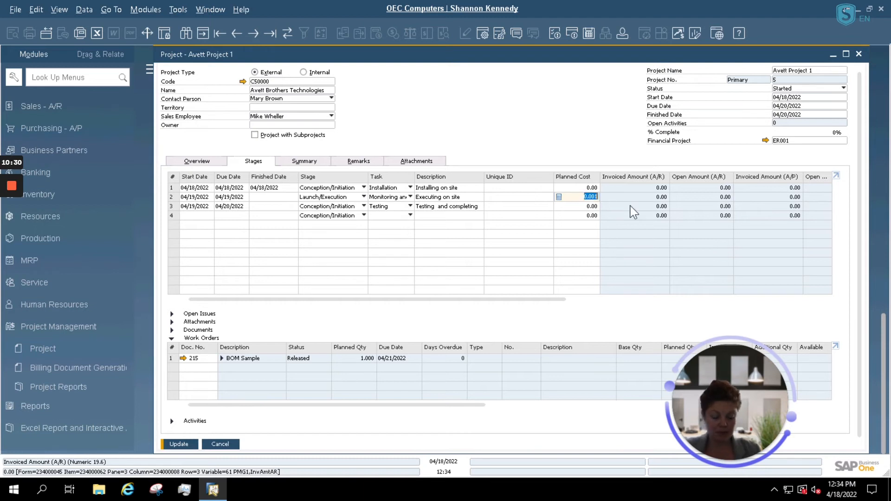
click(584, 187)
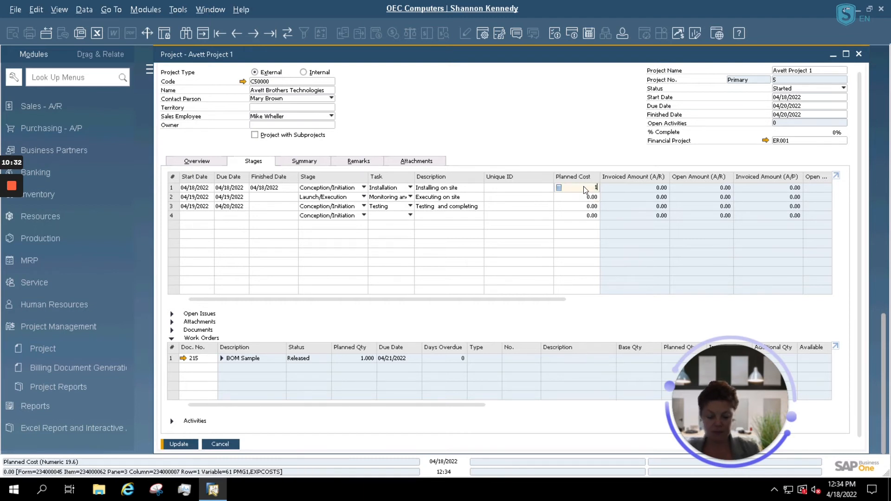
key(Tab)
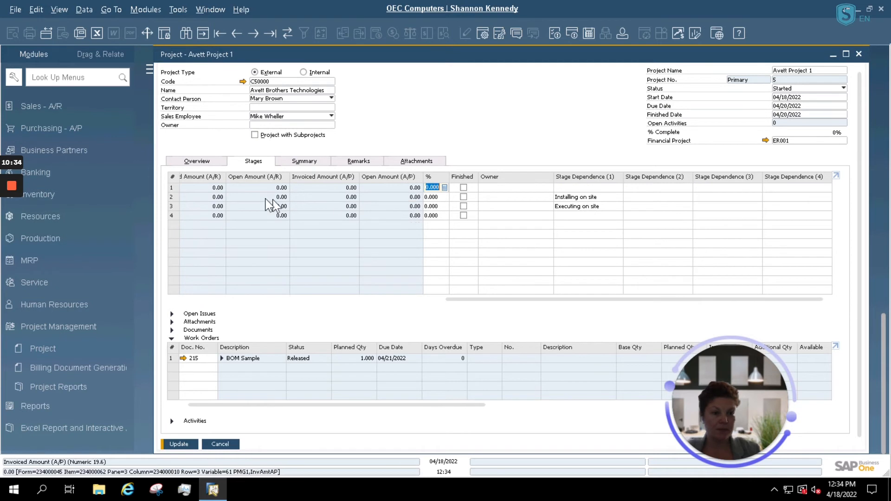
drag(455, 299, 334, 307)
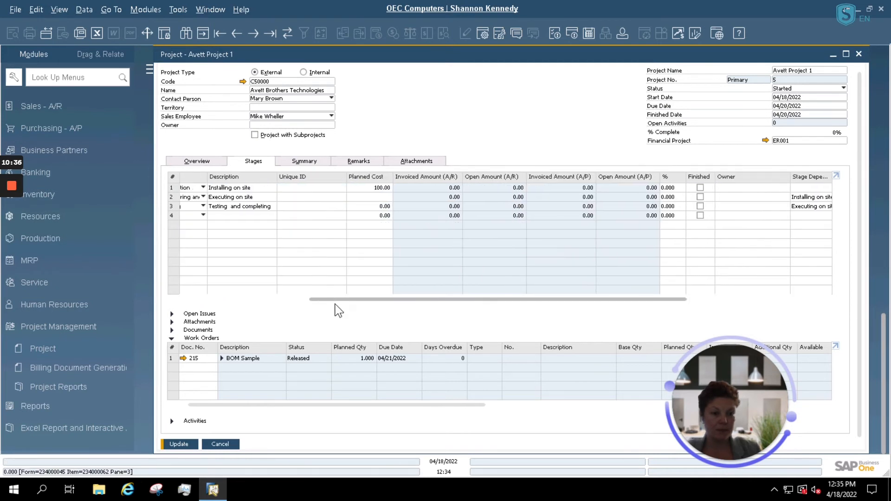
click(385, 197)
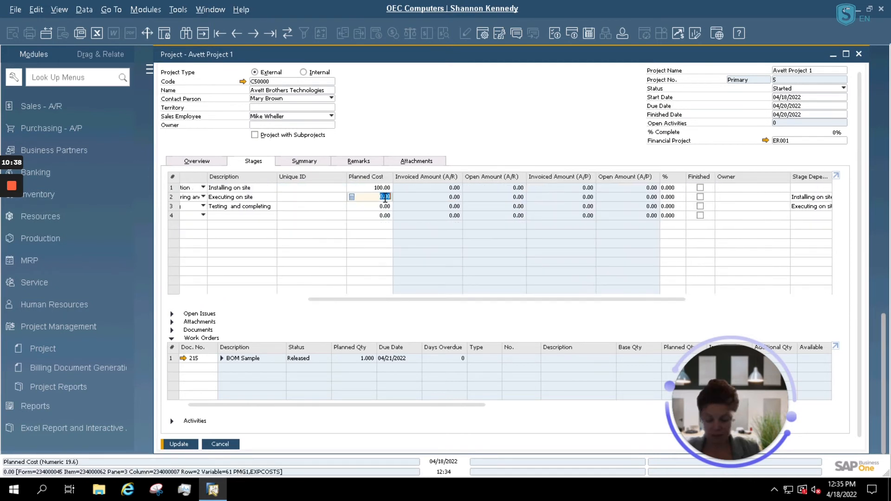
text(100)
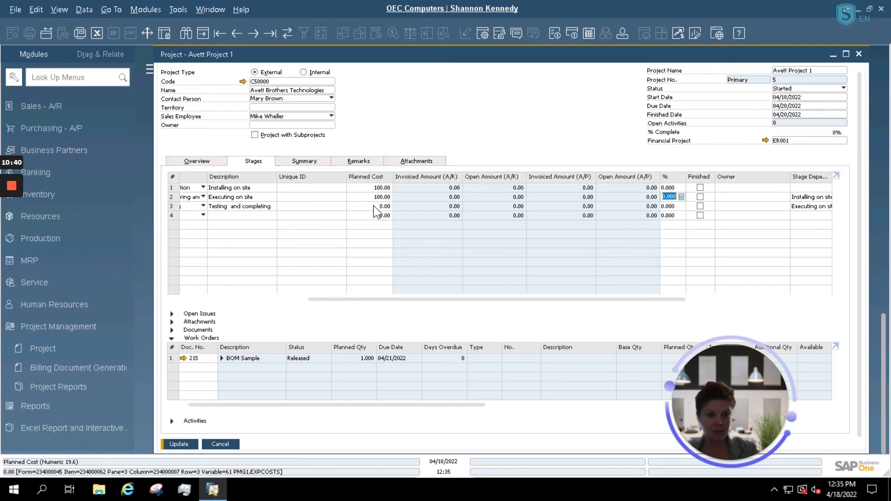
click(373, 206)
text(10)
Step: Give stages 1–3 a 33% share each and update the project
click(675, 188)
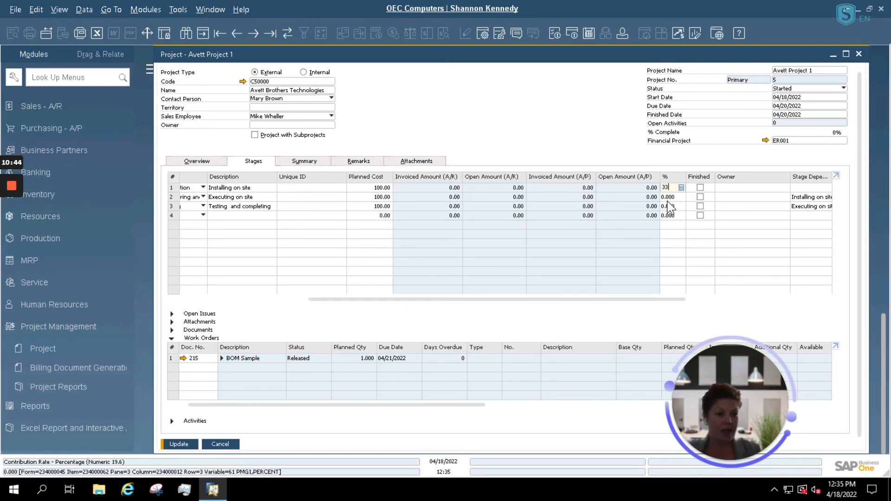
click(672, 197)
text(33)
click(670, 207)
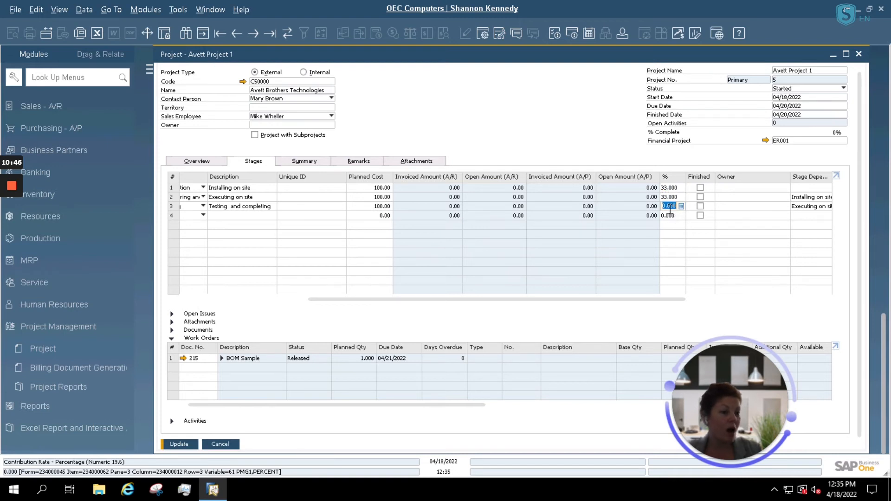
click(690, 208)
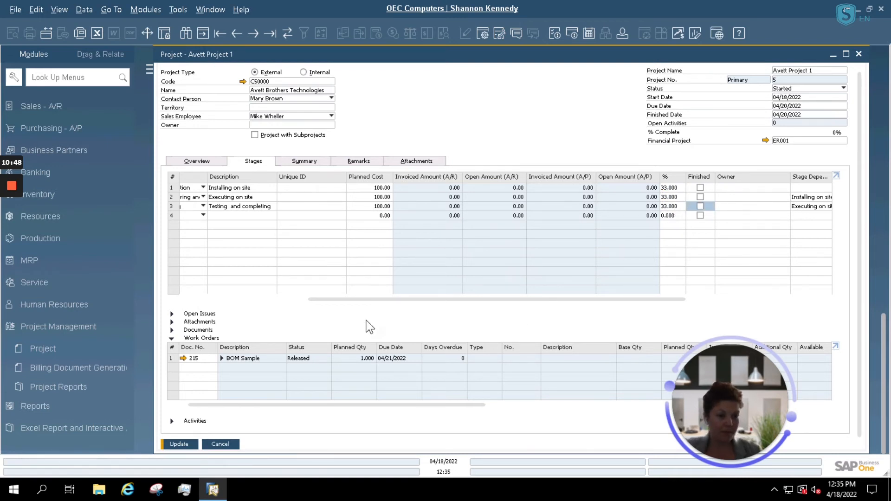
drag(379, 300, 260, 301)
click(179, 444)
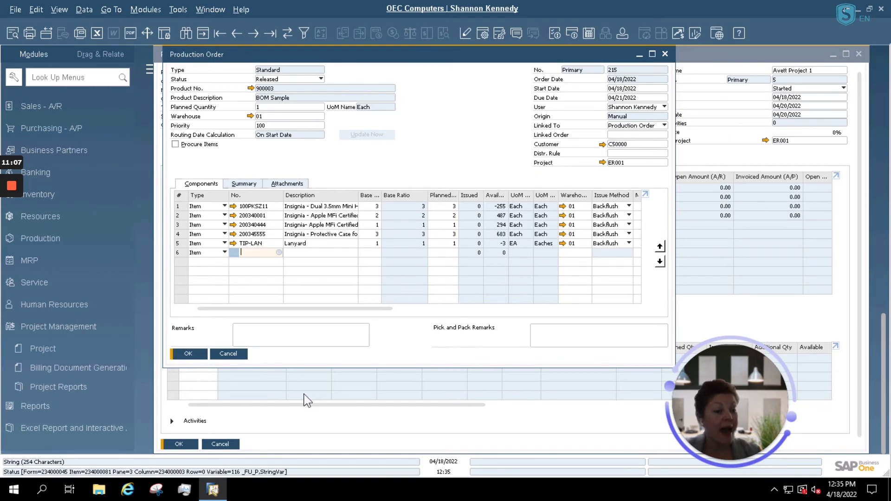
Step: Accept production order 215 for the BOM Sample with OK to return to the project
click(186, 354)
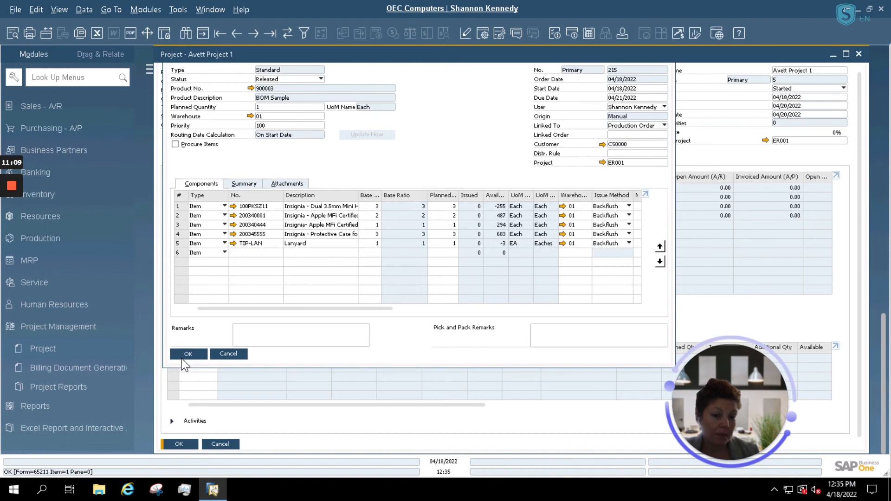
Step: Fill in finished dates for the second and third stages and attempt to save
click(270, 197)
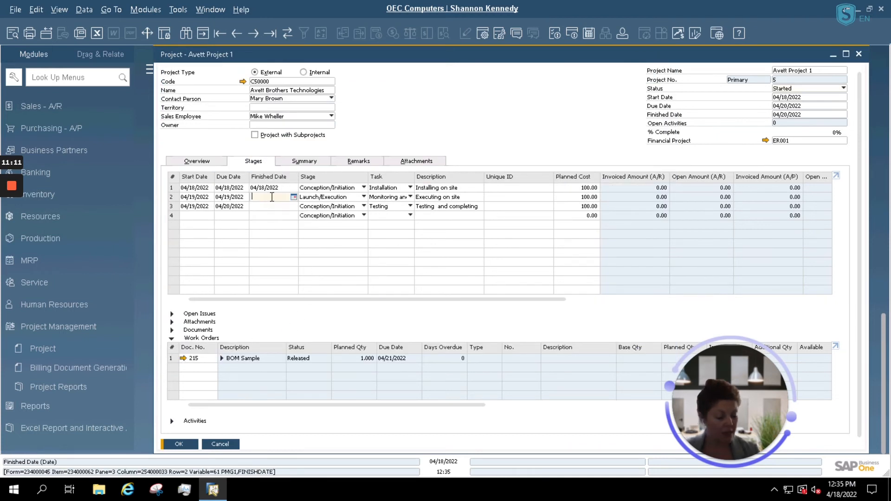
text(/)
key(Down)
text(/)
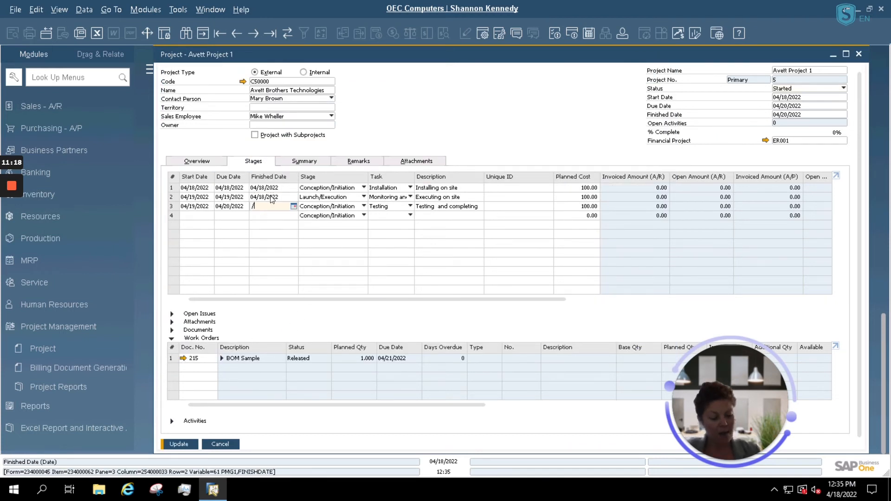
key(Up)
text(/)
key(Down)
key(Down)
key(Tab)
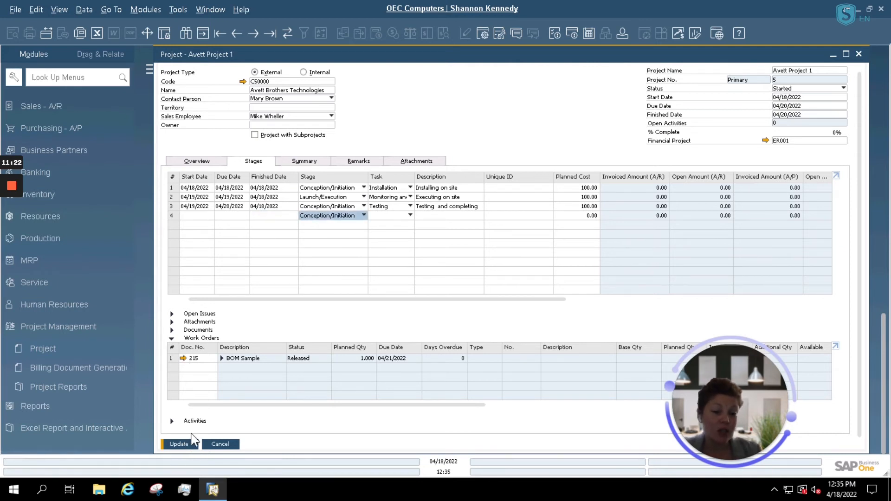
click(179, 445)
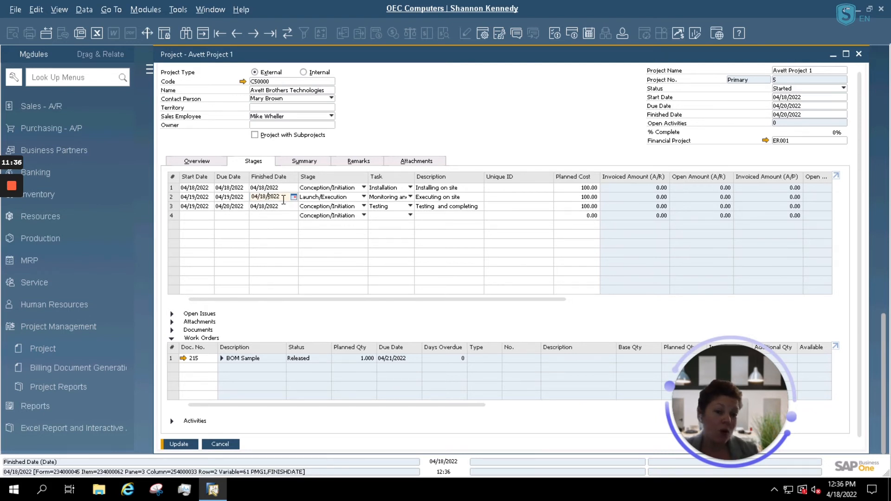
Step: Correct the finished dates to 04/19/2022 and 04/20/2022, then update the project
drag(283, 199, 250, 196)
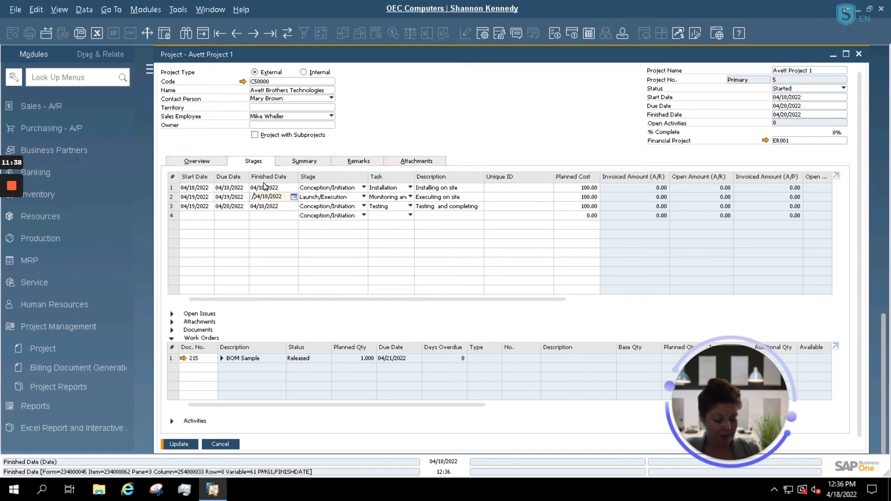
key(Down)
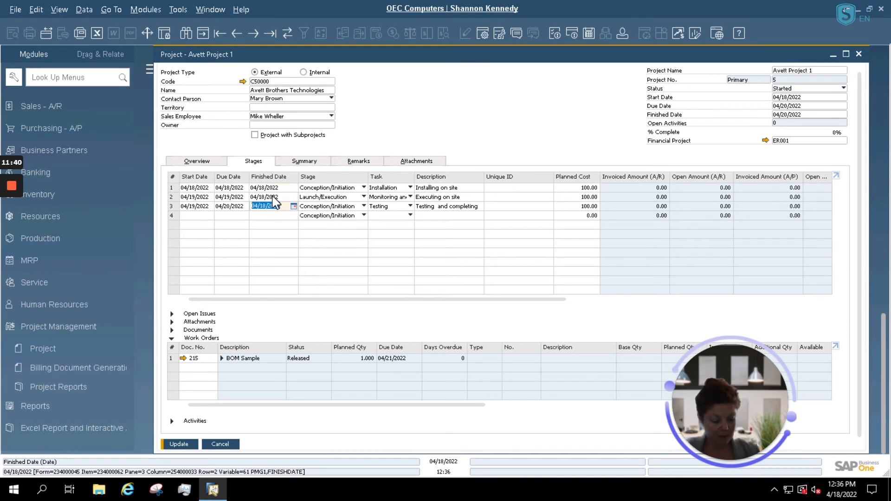
key(Down)
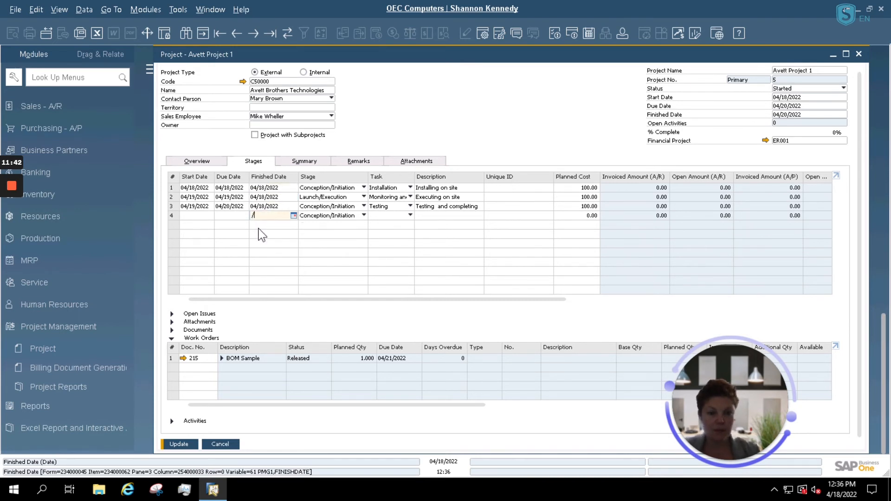
click(277, 199)
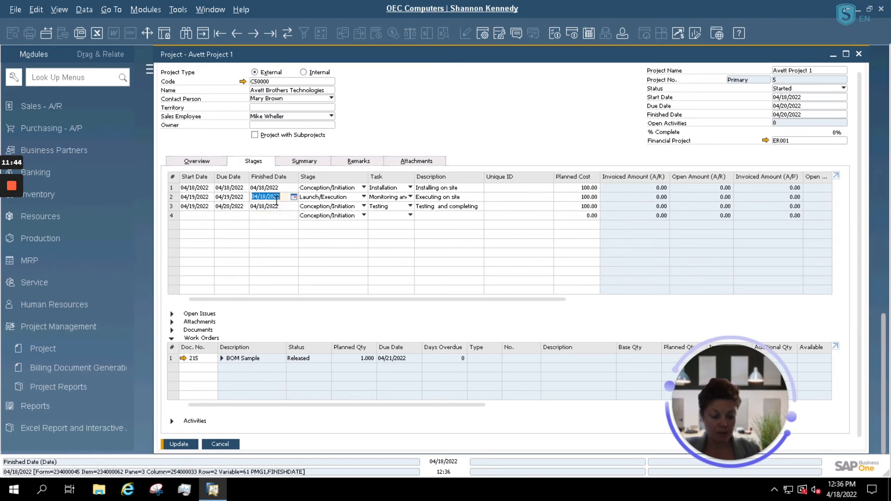
text(4/1)
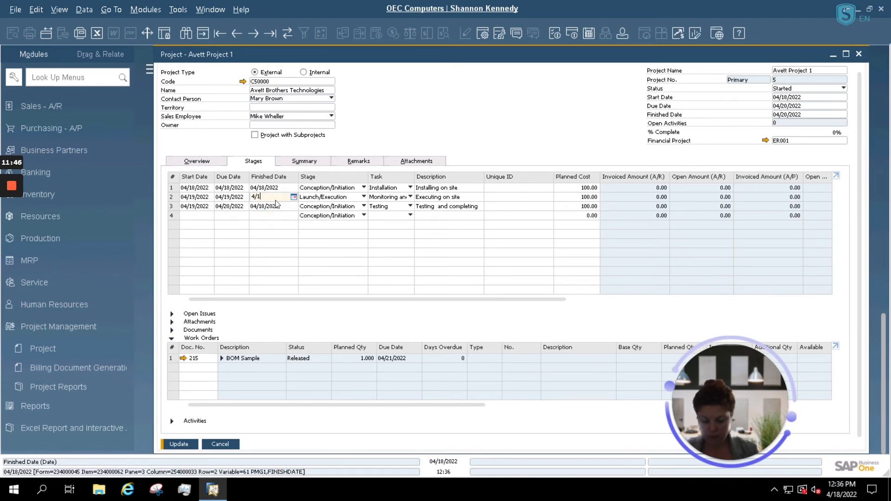
click(269, 206)
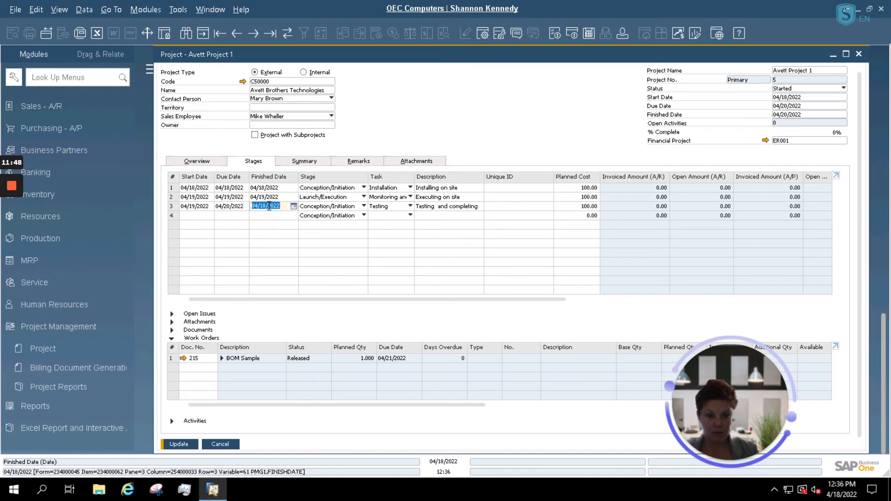
text(4)
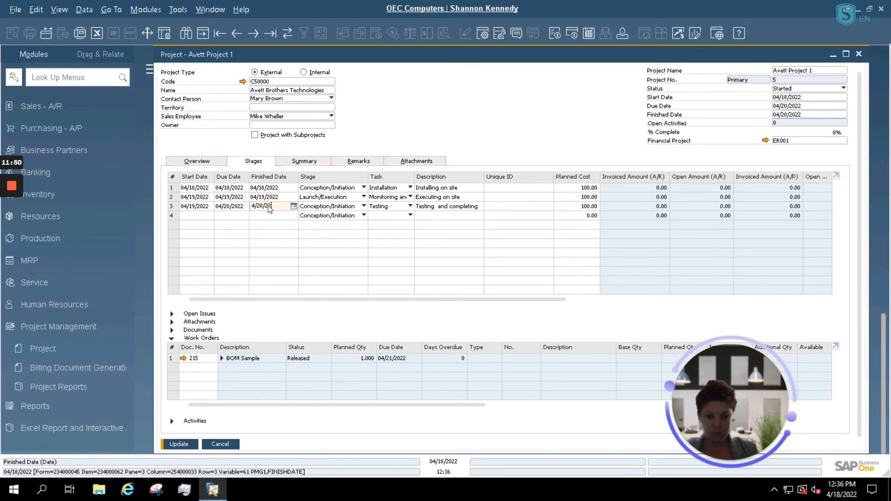
text(/20/202)
key(Tab)
click(178, 444)
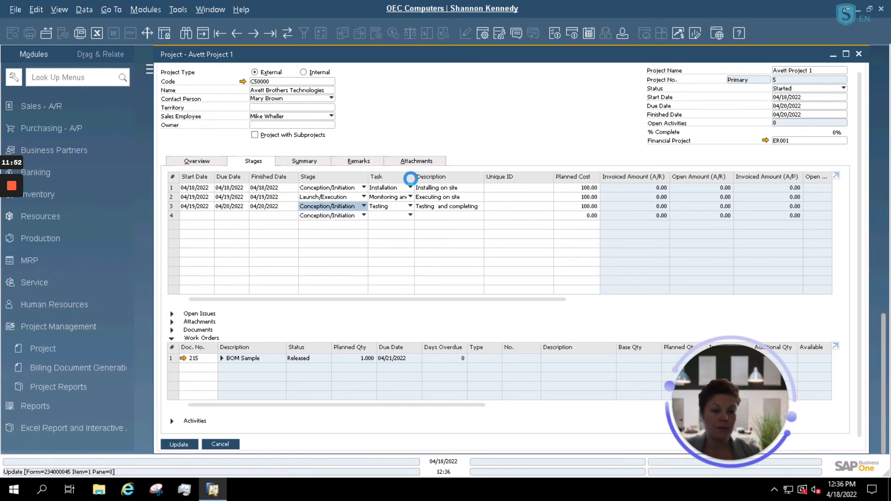
drag(526, 300, 600, 310)
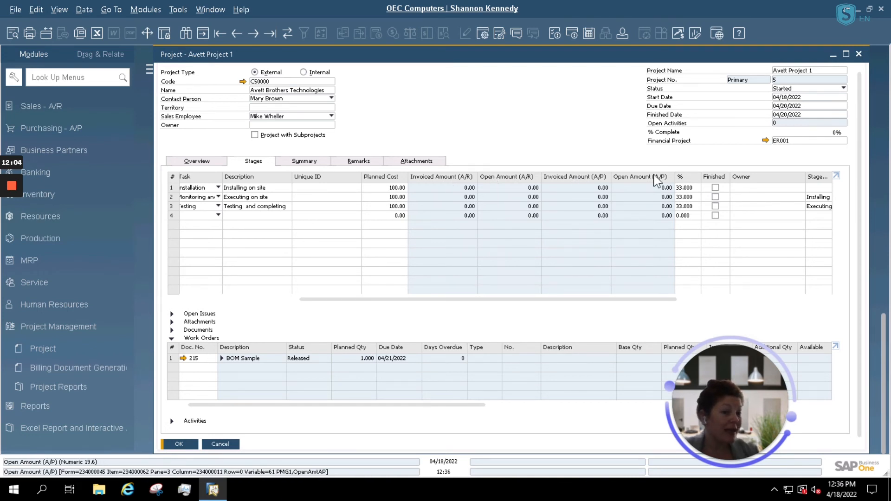
Step: Add a linked-document line of type A/R Invoice for the Installation stage
click(171, 330)
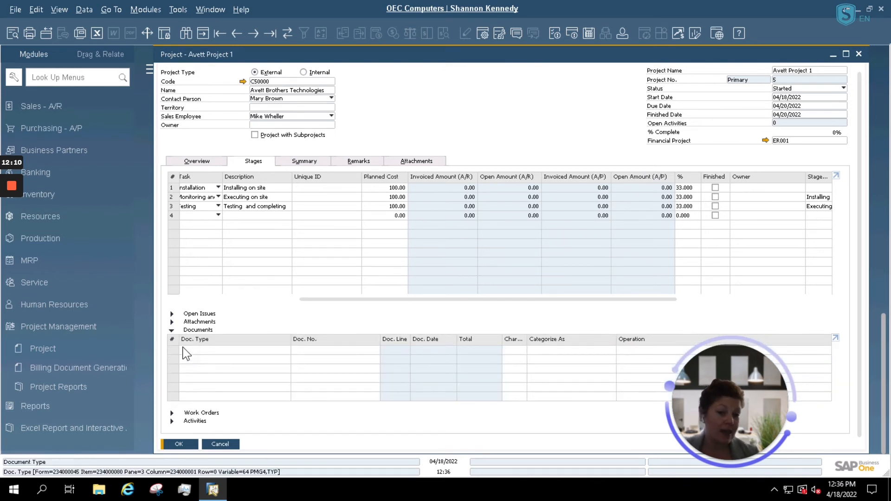
click(178, 190)
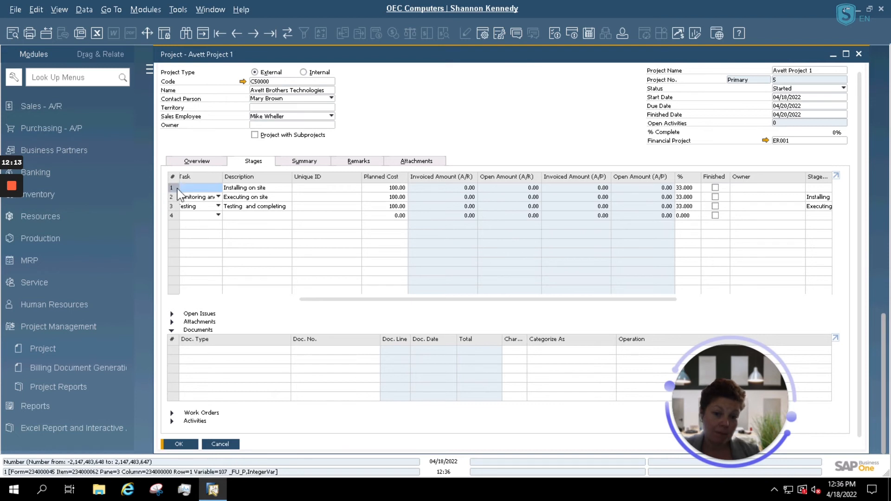
click(205, 357)
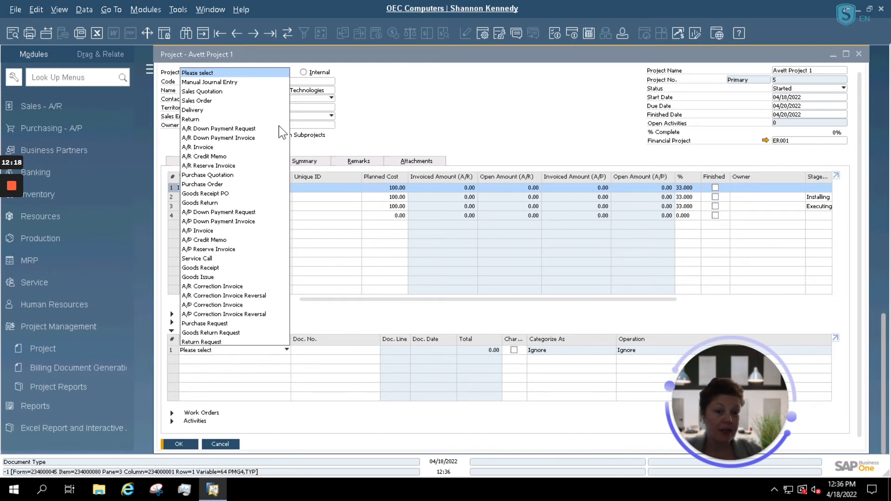
click(205, 147)
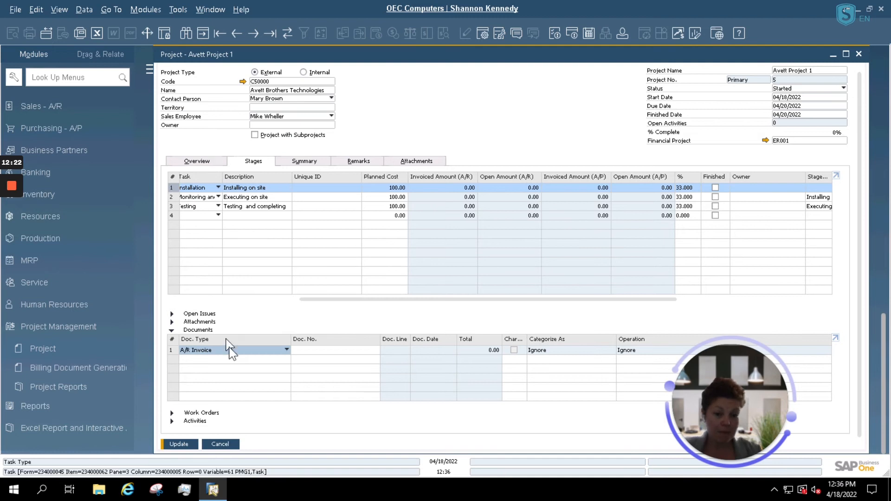
click(339, 351)
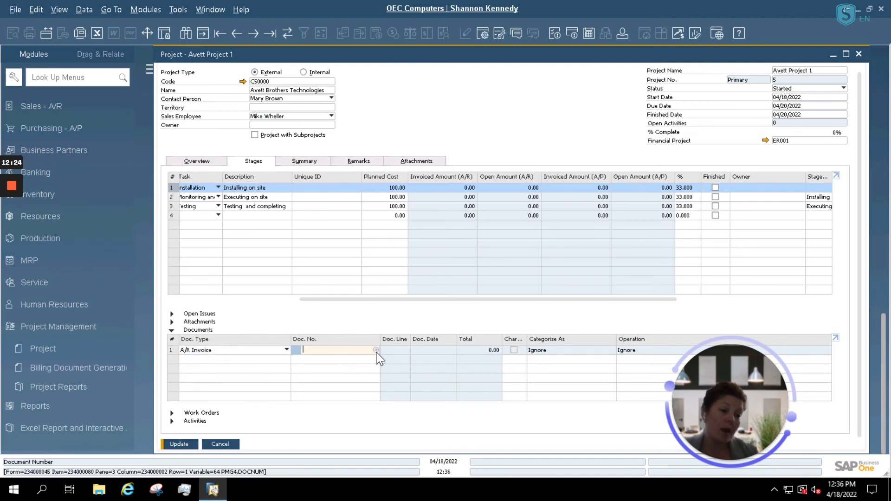
Step: Choose A/R invoice 1155 dated 02/28/2020 from the list and save the link
click(376, 350)
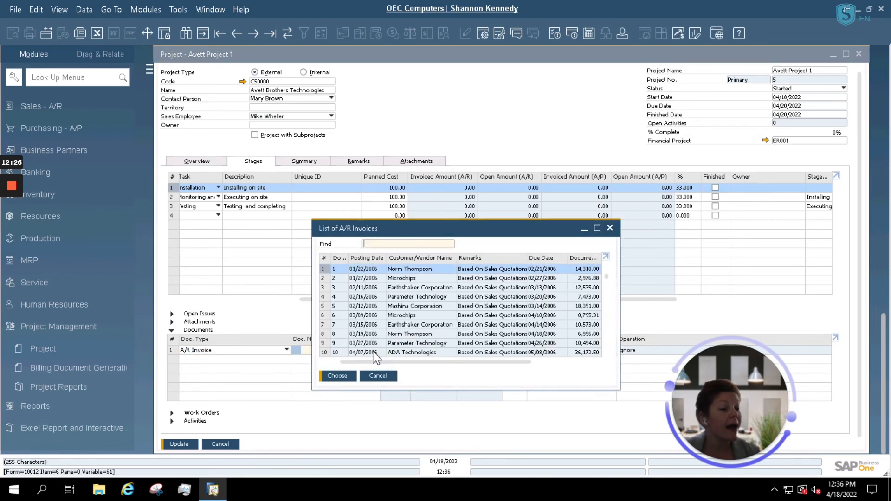
double_click(424, 257)
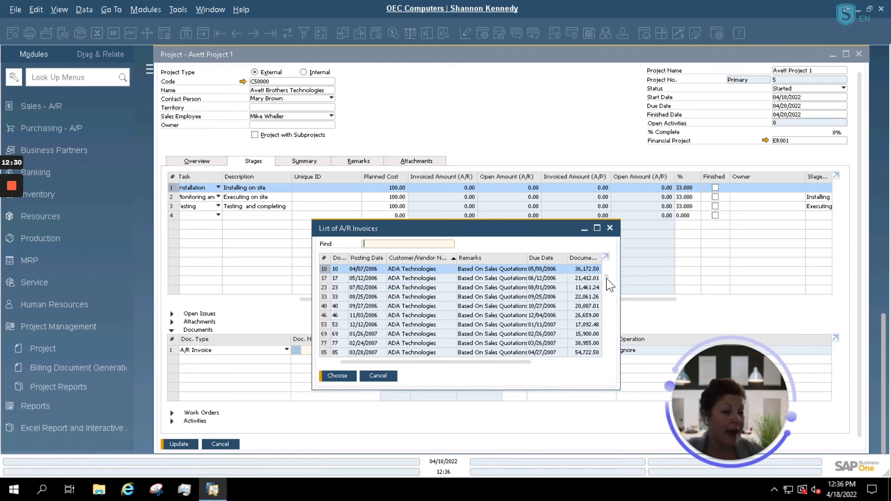
mouse_move(607, 279)
mouse_down()
mouse_move(608, 297)
mouse_move(606, 271)
mouse_up()
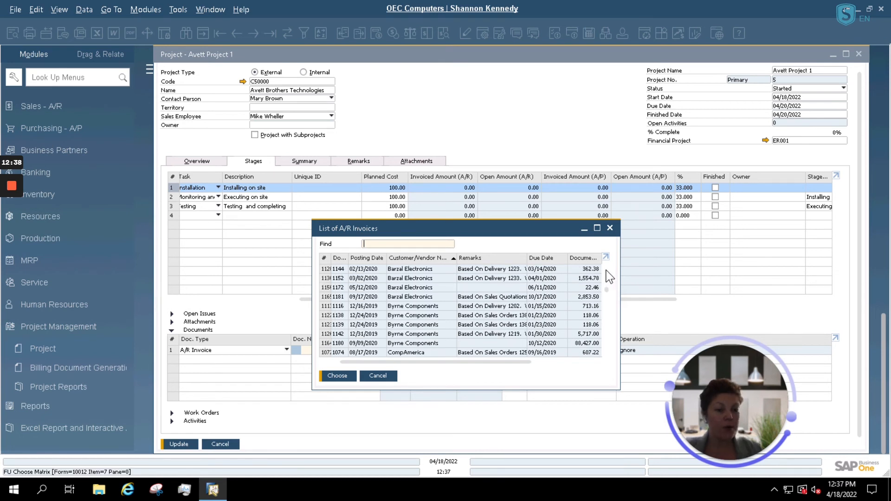
scroll(610, 277, up, 5)
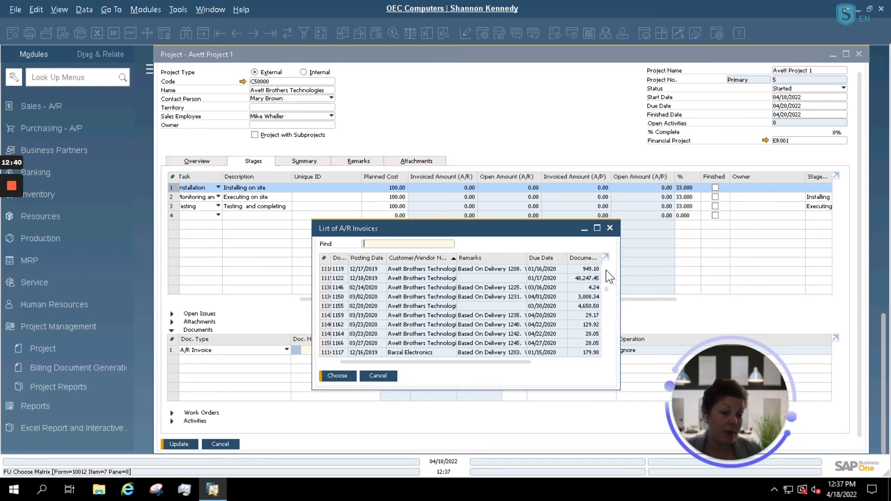
scroll(420, 314, up, 1)
click(354, 307)
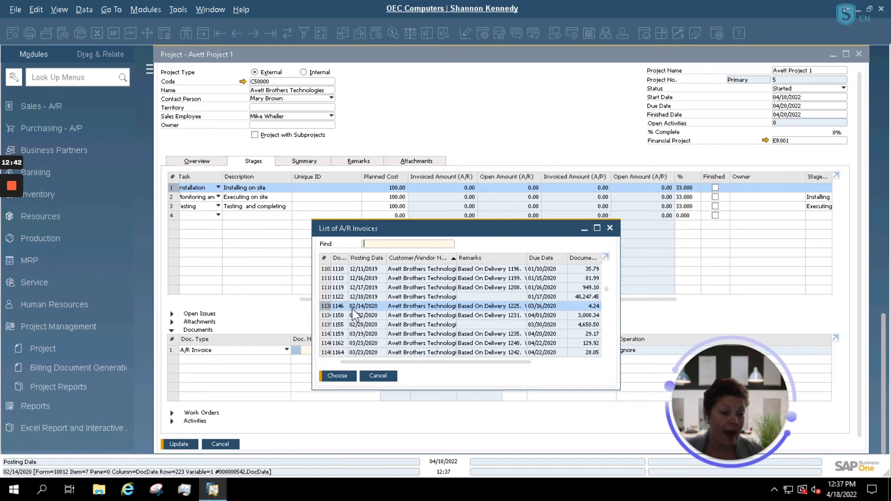
click(340, 324)
click(338, 376)
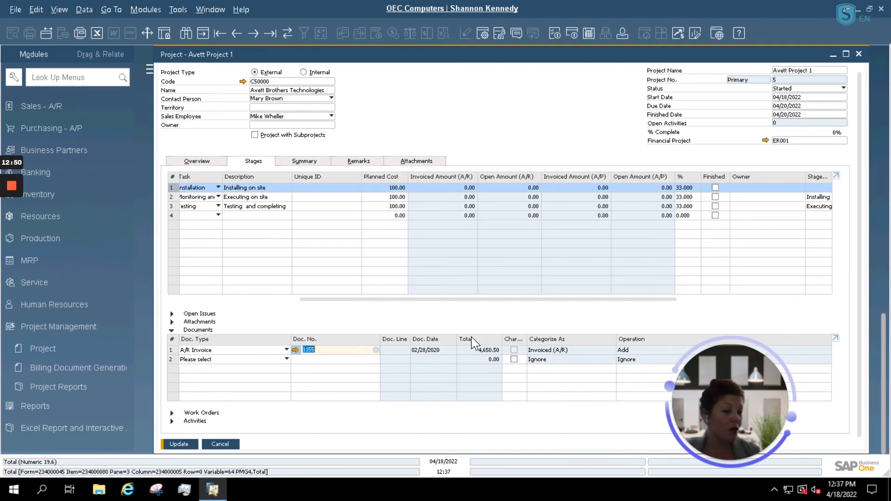
click(176, 446)
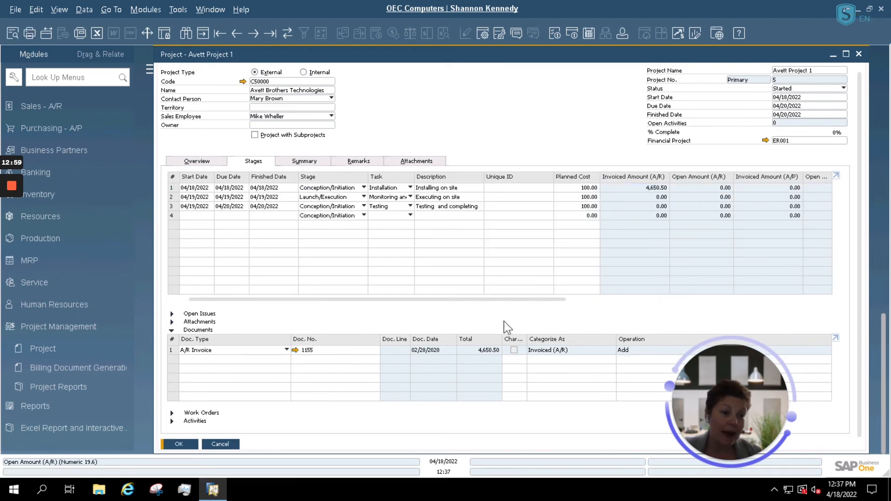
drag(506, 300, 617, 300)
Step: Tick Finished for stages 1–3, update, and check the Summary showing 4,650.50 invoiced and 99% complete
click(725, 206)
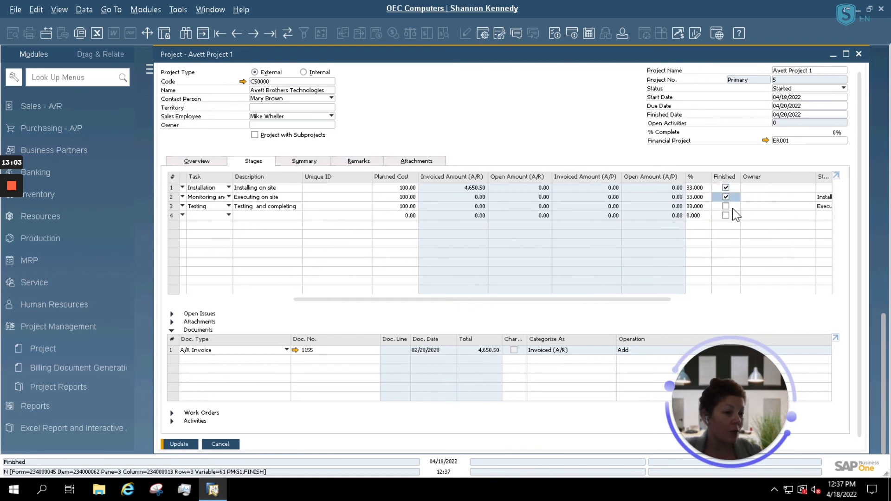
click(807, 188)
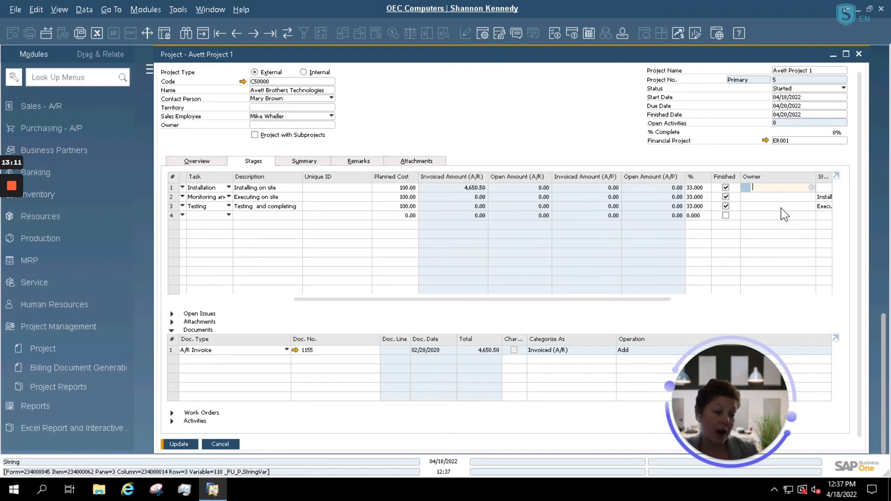
click(178, 443)
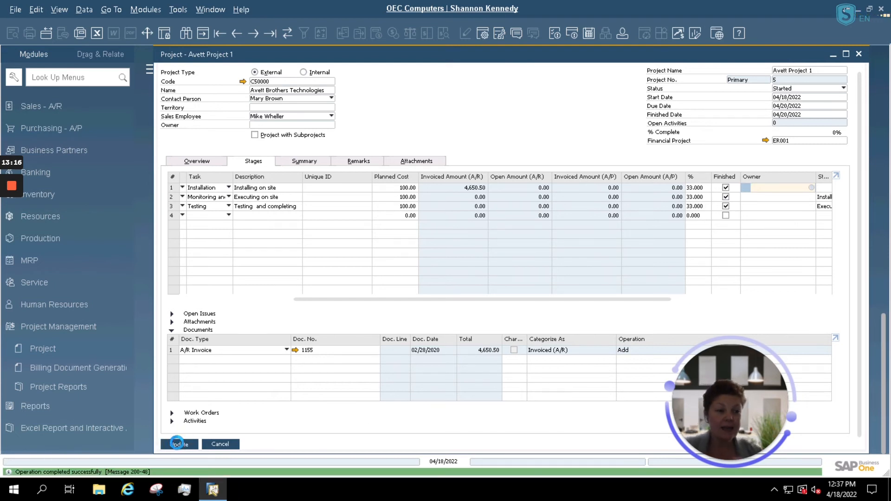
click(284, 158)
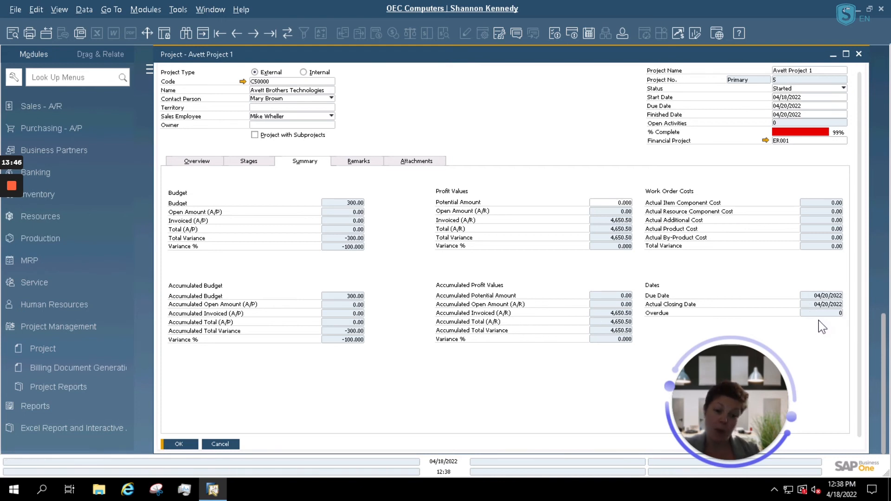
Step: Switch back to the Overview tab and bring up the project's reports menu
click(198, 162)
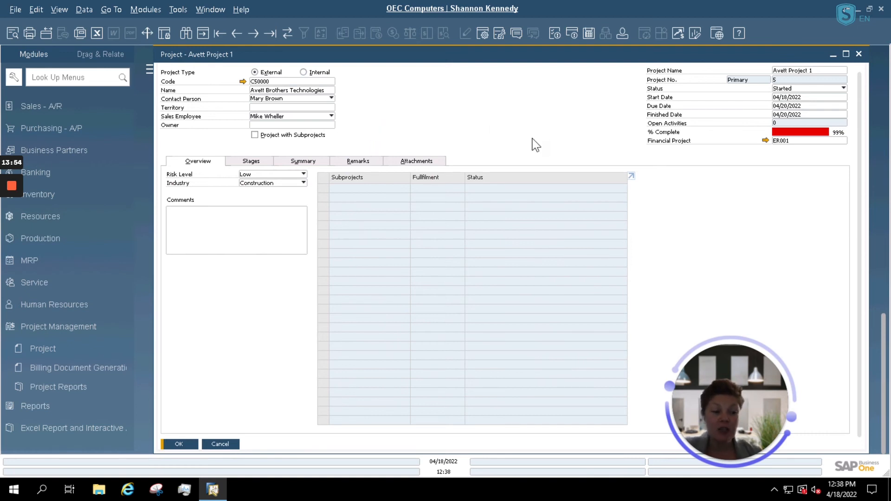
right_click(507, 115)
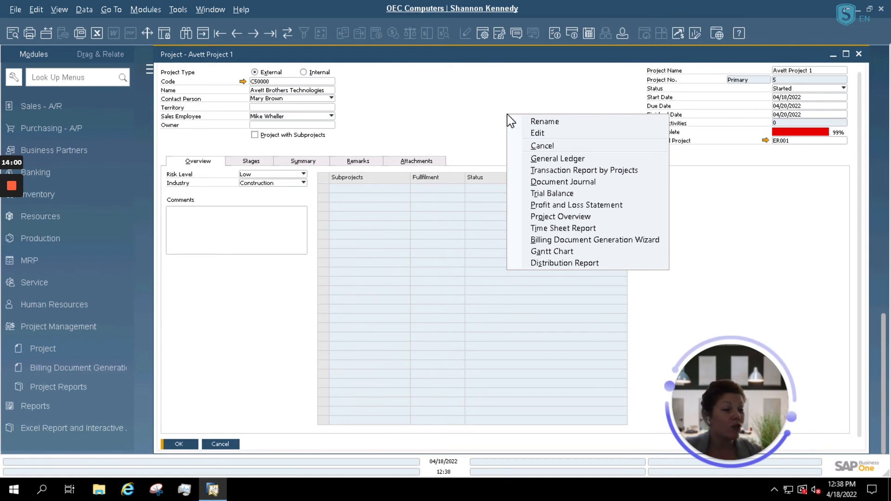
Step: Inspect the maximized Gantt chart's Installing on site and Testing stages, then close it
click(570, 252)
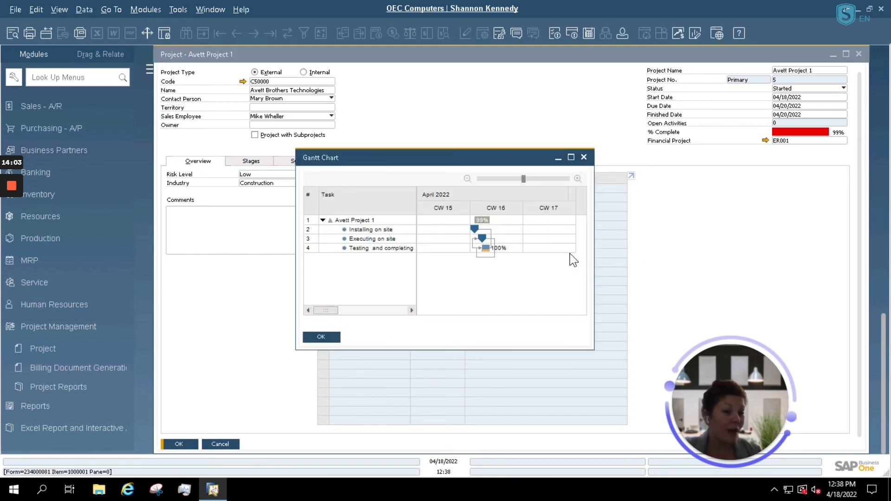
click(571, 159)
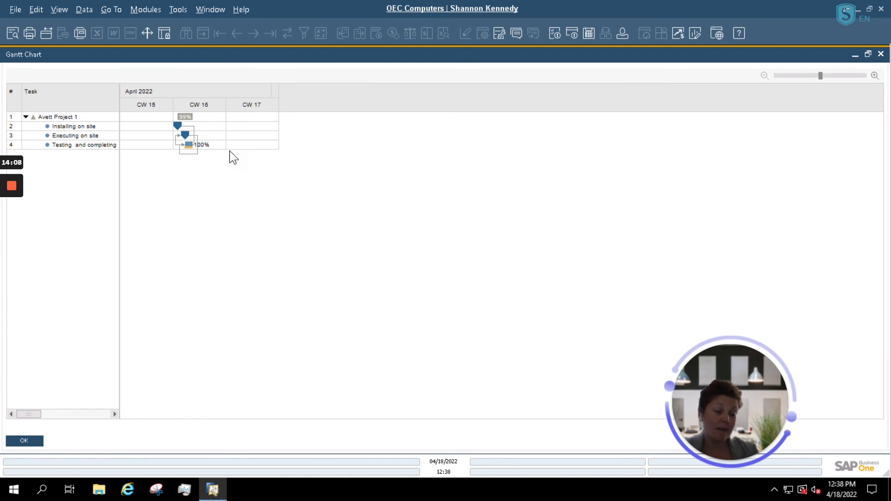
click(245, 129)
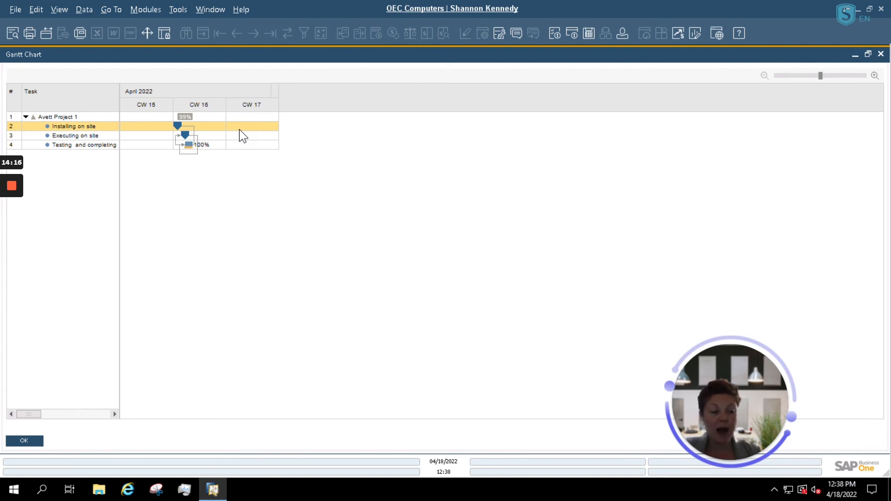
click(234, 145)
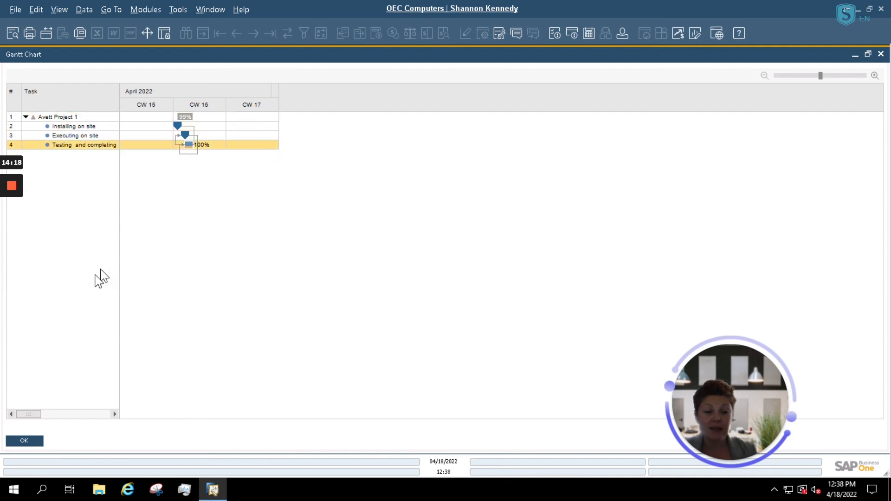
click(23, 440)
Step: Launch the Billing Document Generation Wizard for the project and move past its introduction
right_click(485, 119)
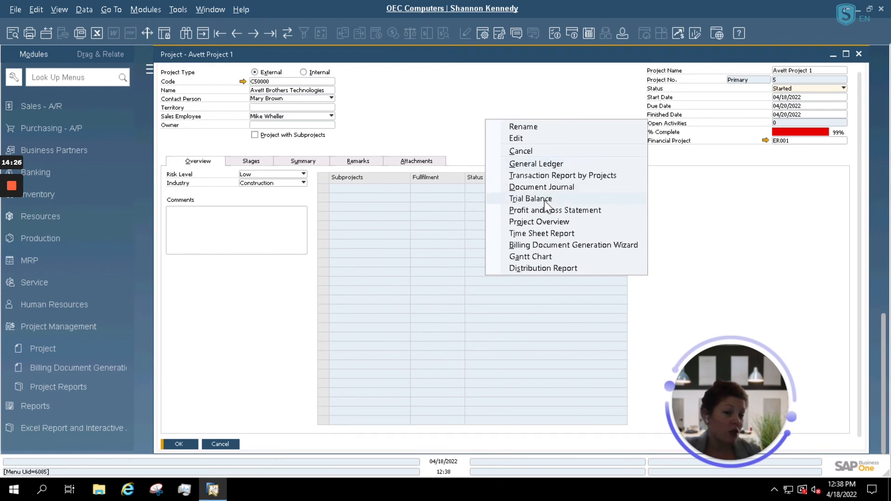
click(562, 250)
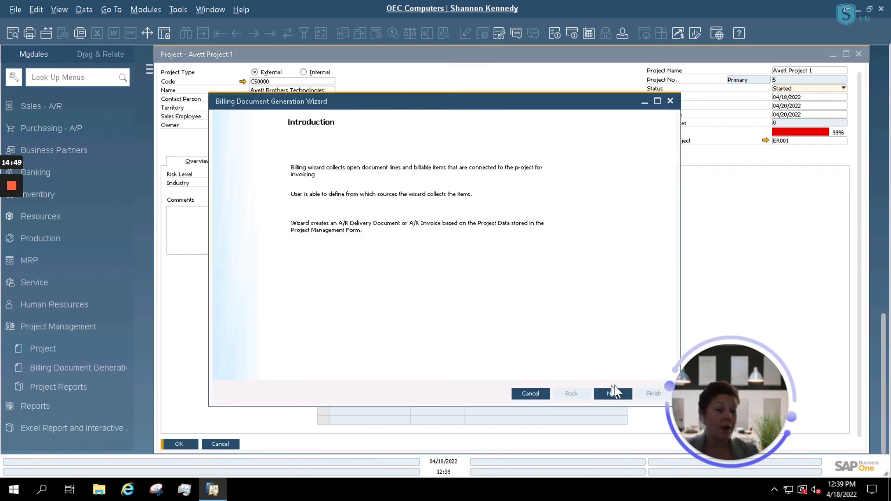
click(617, 396)
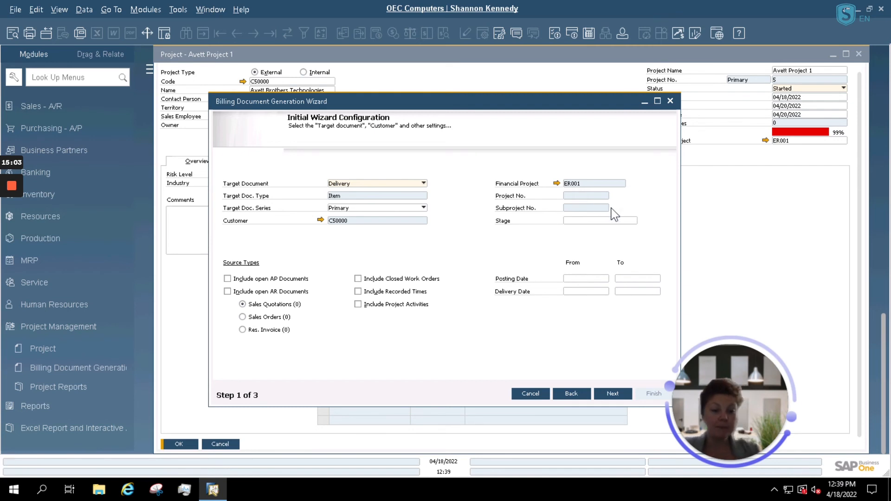
Step: Cancel the billing wizard, open Distribution Report criteria with Manufacturer dimension, then dismiss it unrun
click(525, 394)
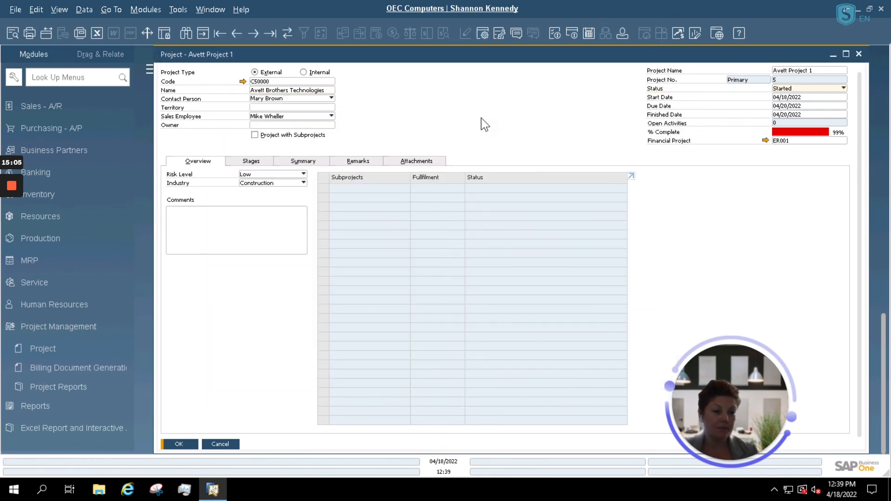
right_click(485, 121)
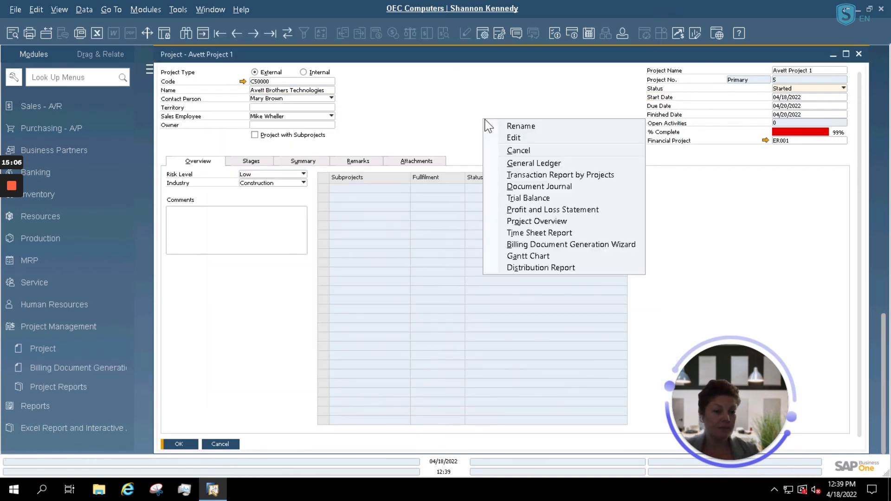
click(541, 268)
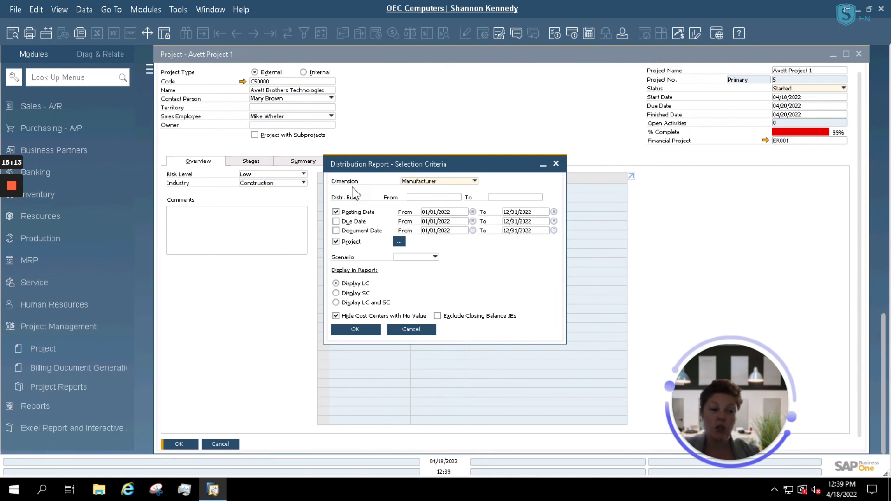
click(474, 181)
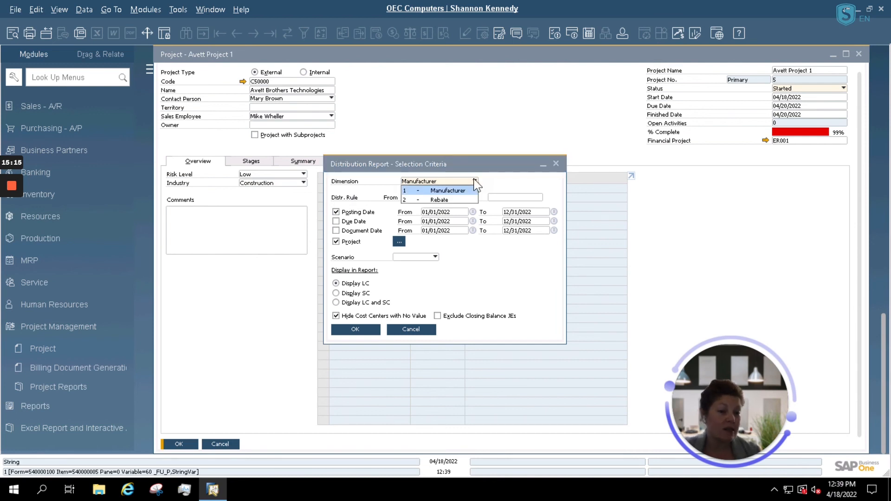
click(420, 331)
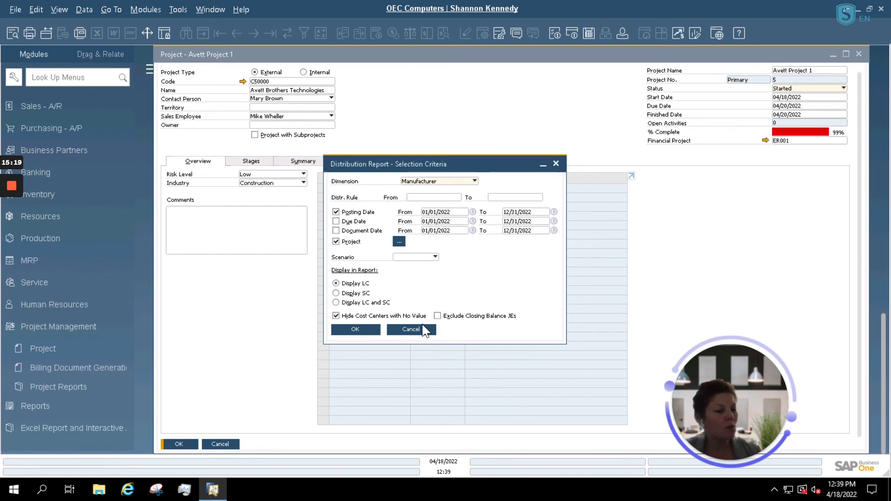
click(422, 327)
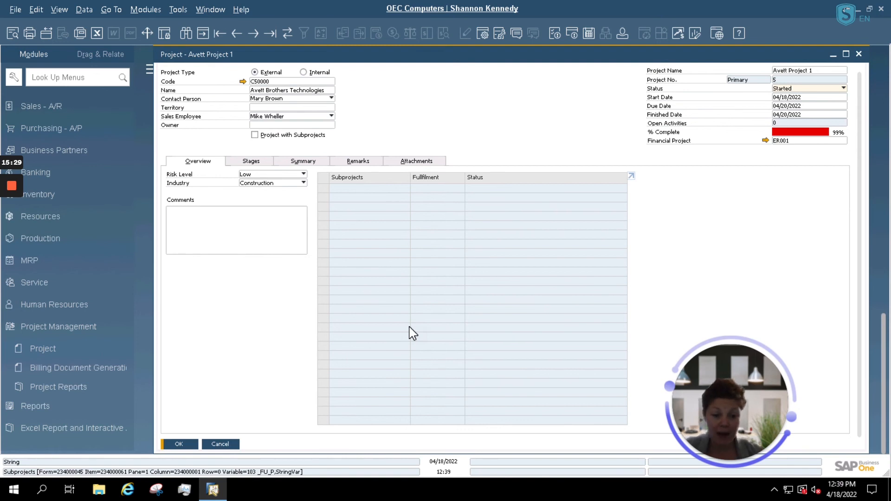
Step: Close Avett Project 1 and expand Project Reports to list Stage Analysis, Open Issues and others
click(220, 444)
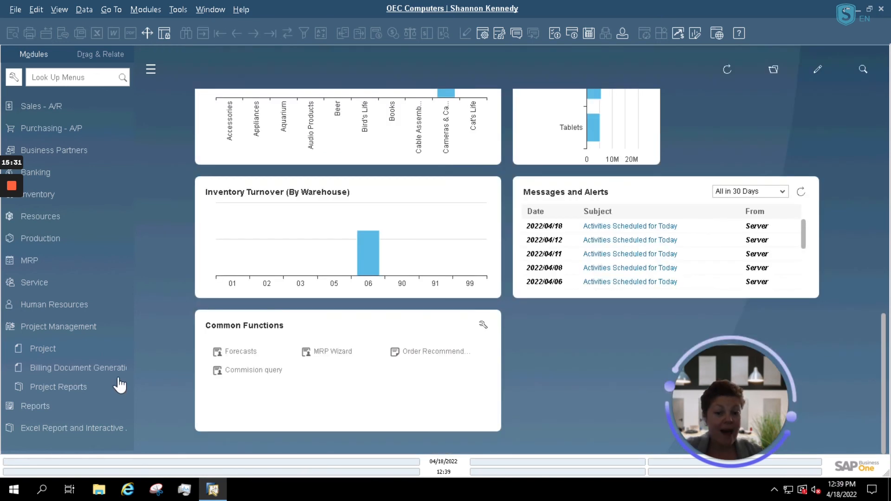
click(61, 386)
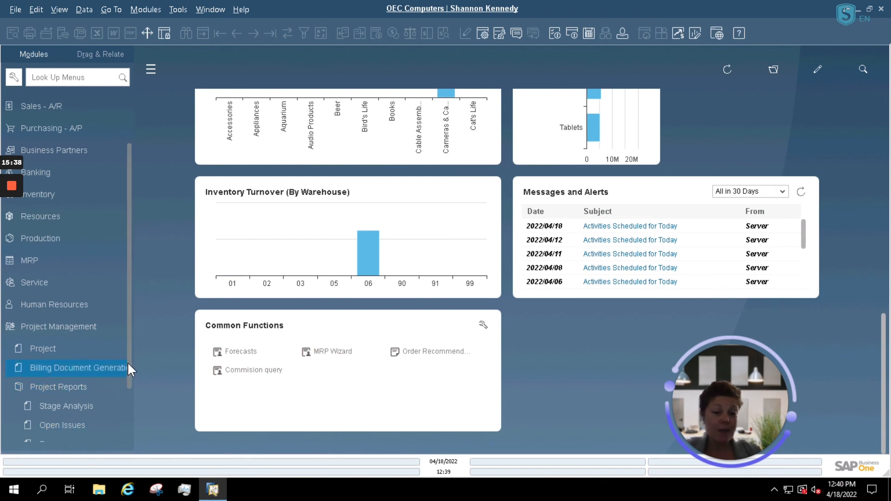
drag(129, 364, 120, 414)
scroll(120, 415, down, 2)
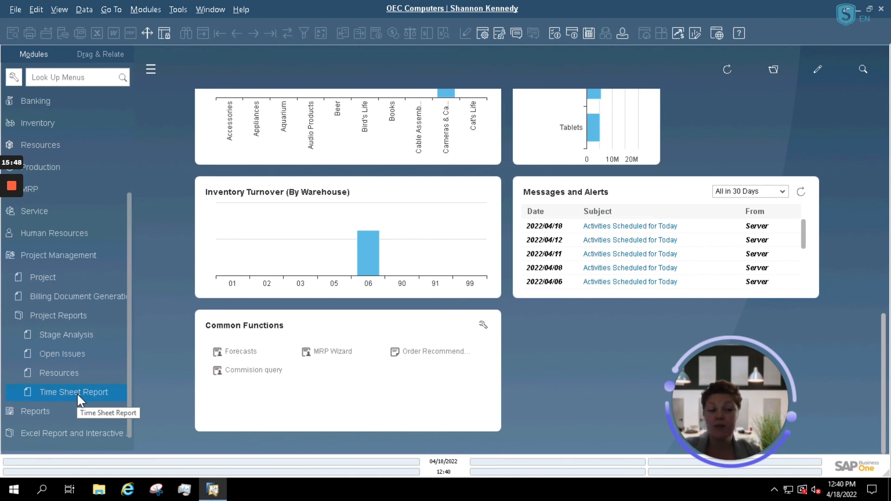
Step: Open the Stage Analysis criteria and set Start Date from 04/01/2022 to 04/20/2022
click(80, 336)
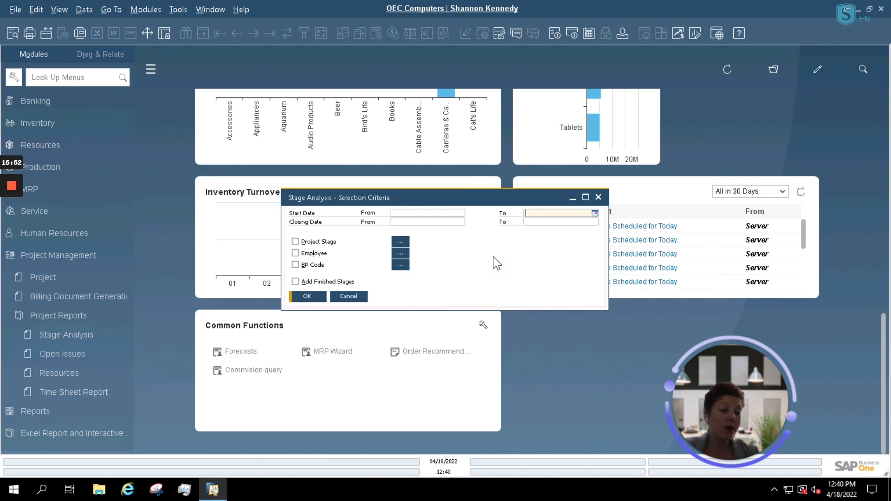
click(459, 213)
click(461, 213)
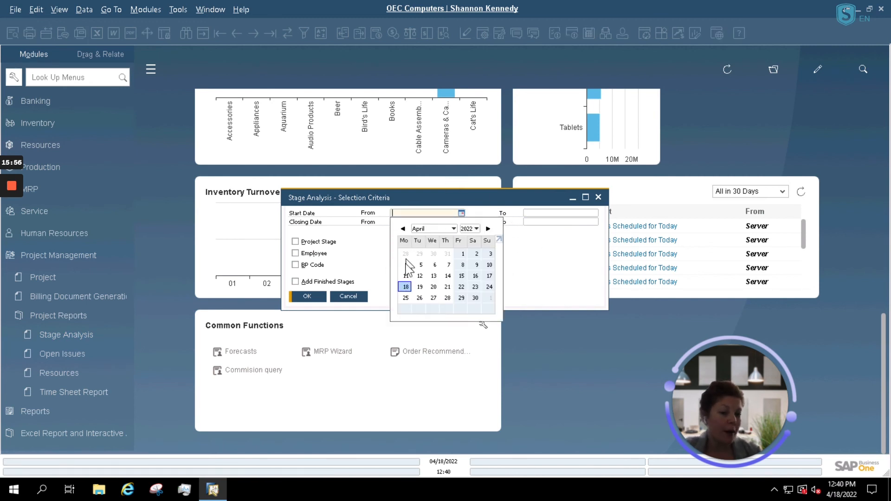
click(462, 253)
click(576, 213)
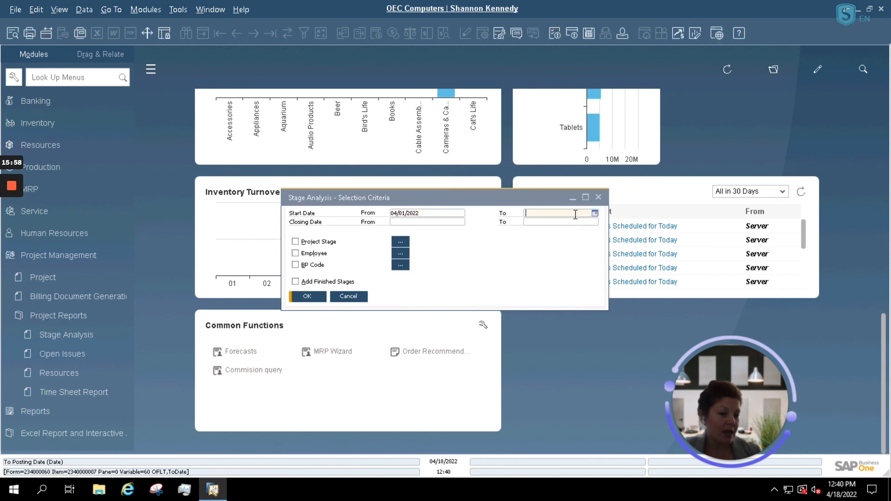
click(595, 213)
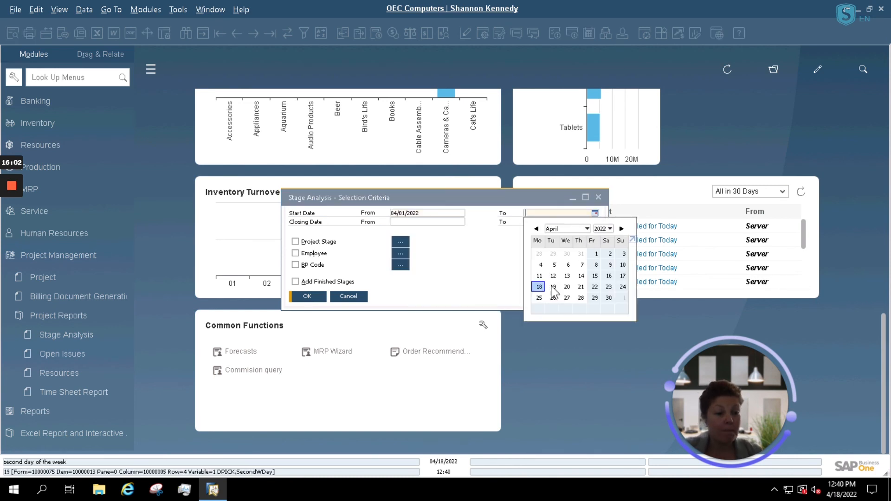
click(567, 287)
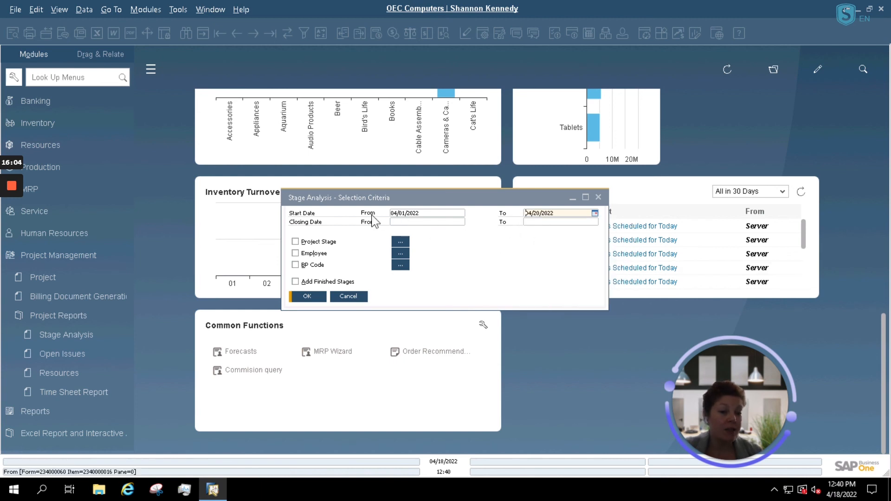
Step: Set the Closing Date range from 04/01/2022 to 04/20/2022
click(439, 222)
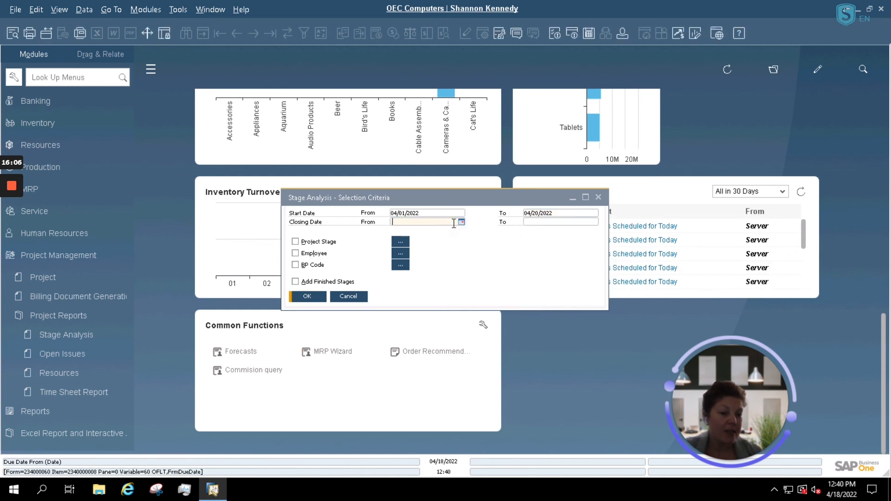
click(462, 223)
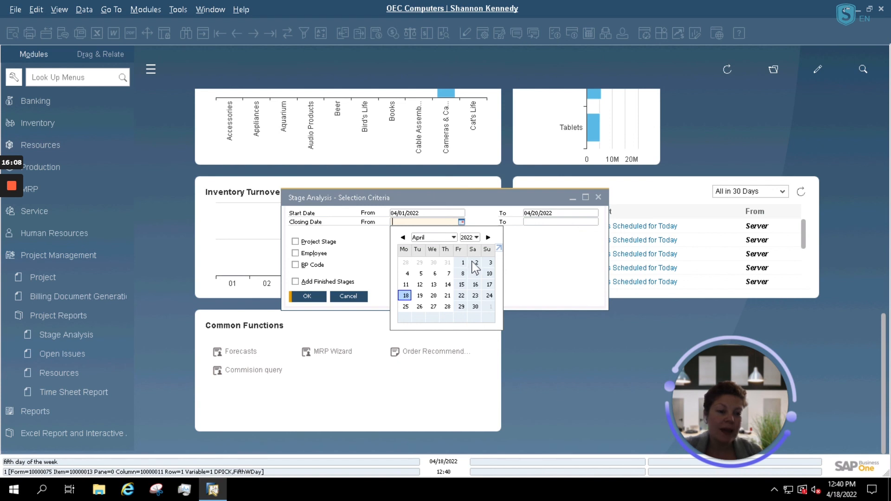
click(464, 262)
click(557, 222)
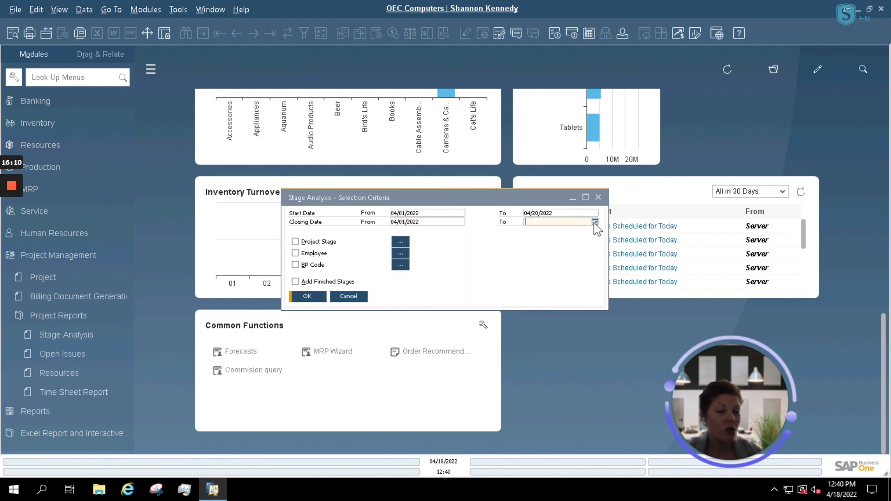
click(594, 222)
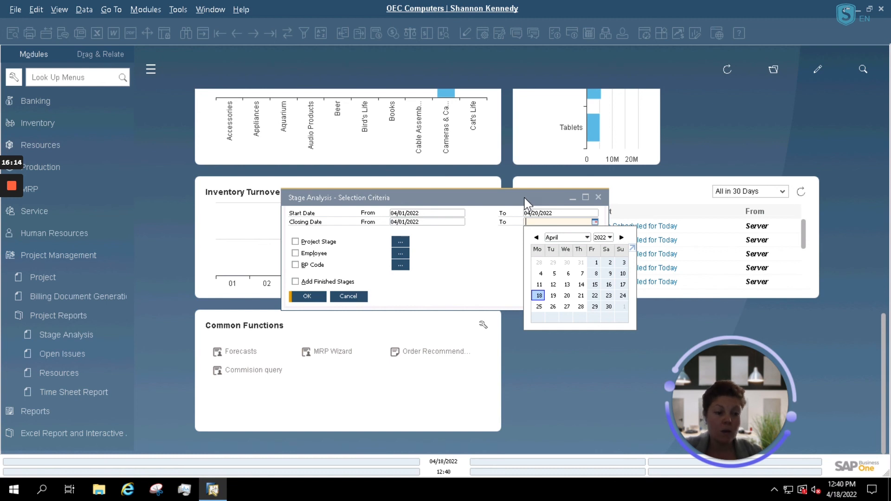
click(567, 297)
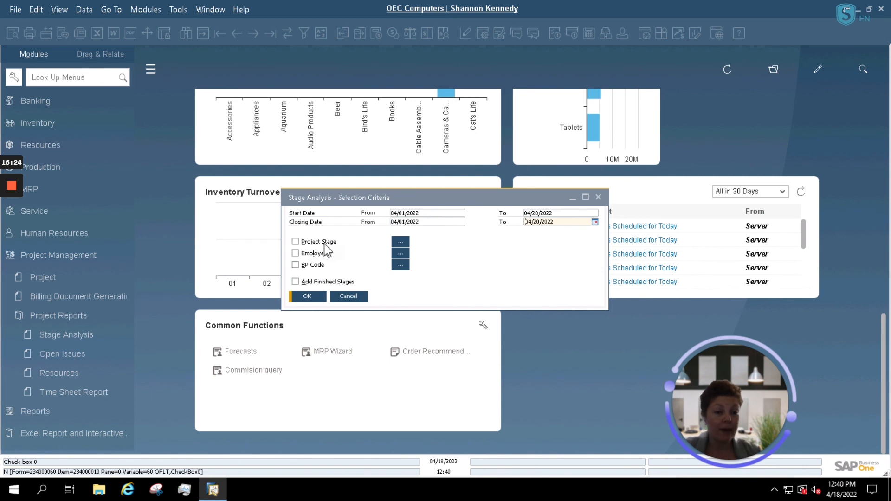
Step: Limit the BP Code range to C50000 (Avett Brothers Technologies) for both From and To
click(402, 265)
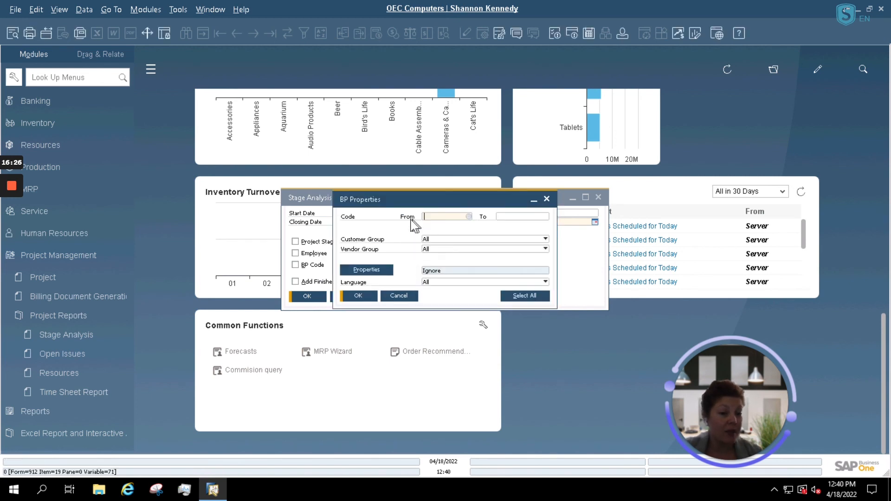
click(467, 216)
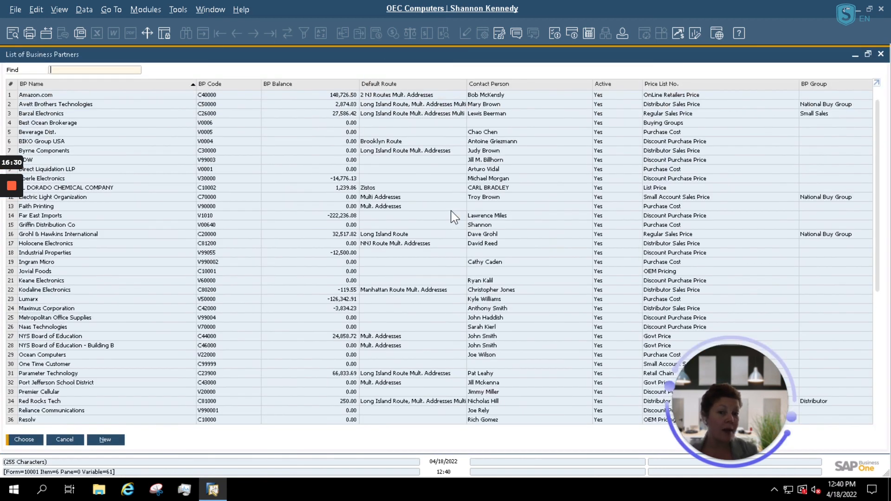
text(av)
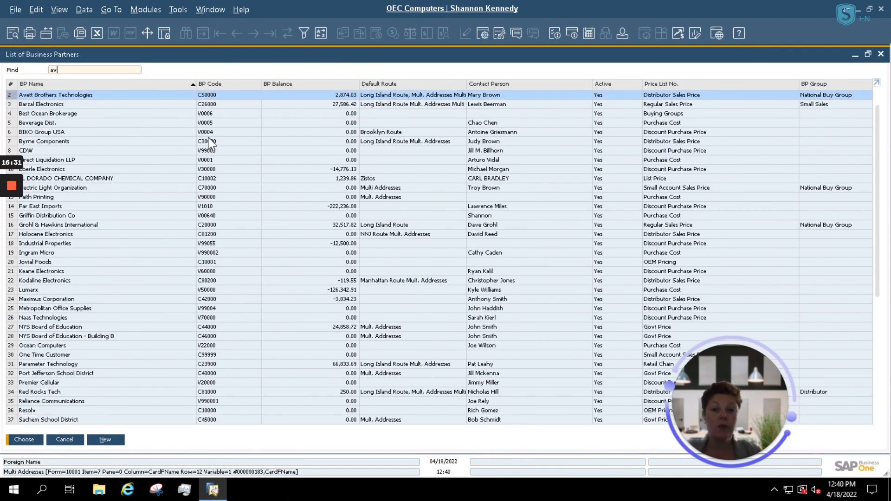
double_click(118, 95)
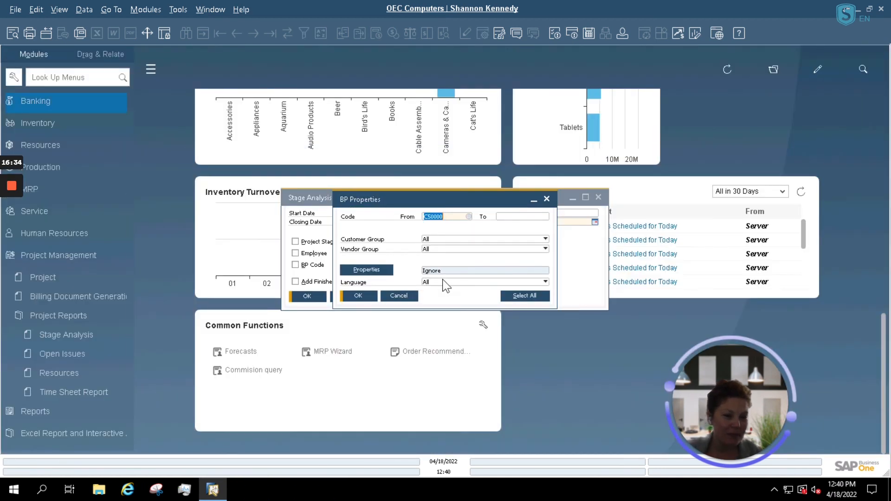
click(515, 217)
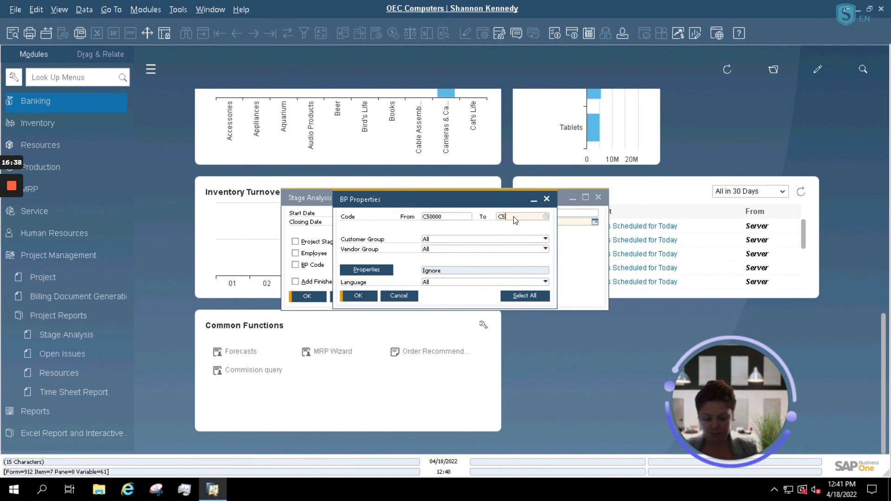
text(C50000)
key(Tab)
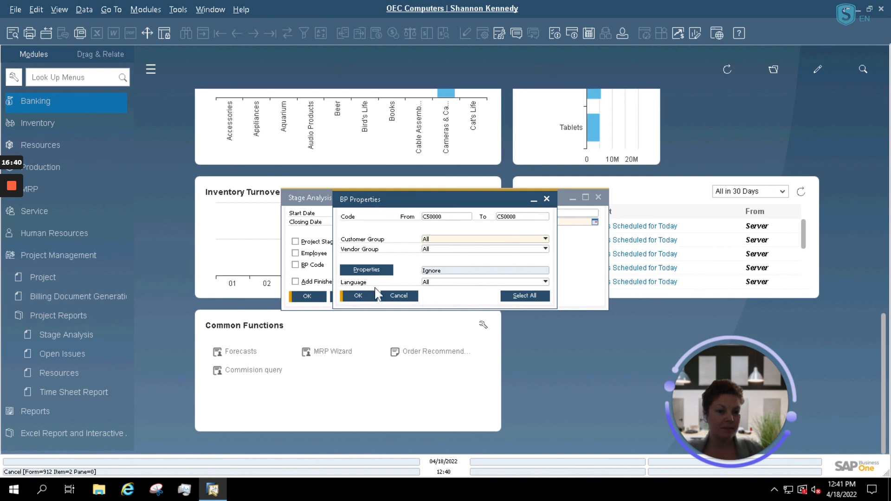
click(361, 297)
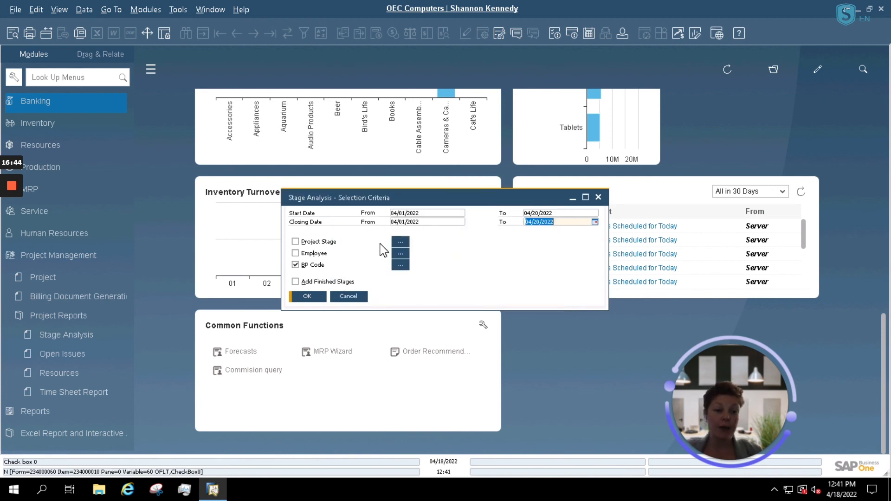
click(400, 241)
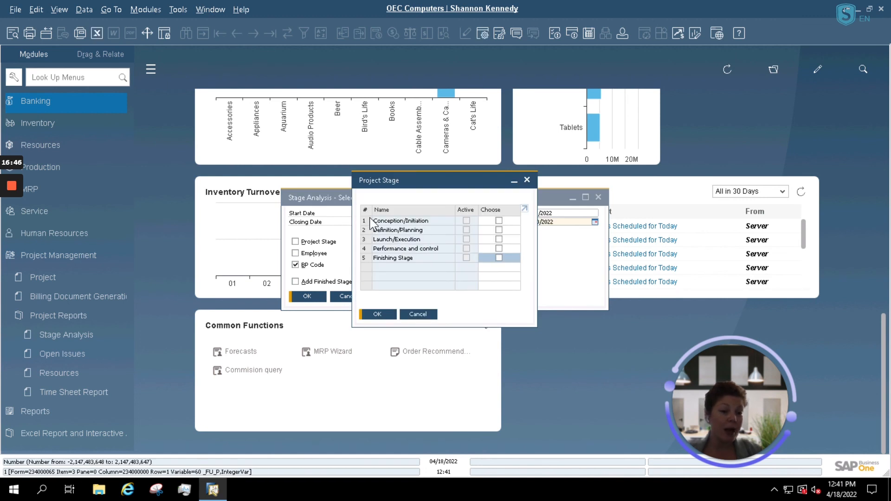
Step: Include all five project stages, from Conception/Initiation through Finishing Stage, in the criteria
click(498, 220)
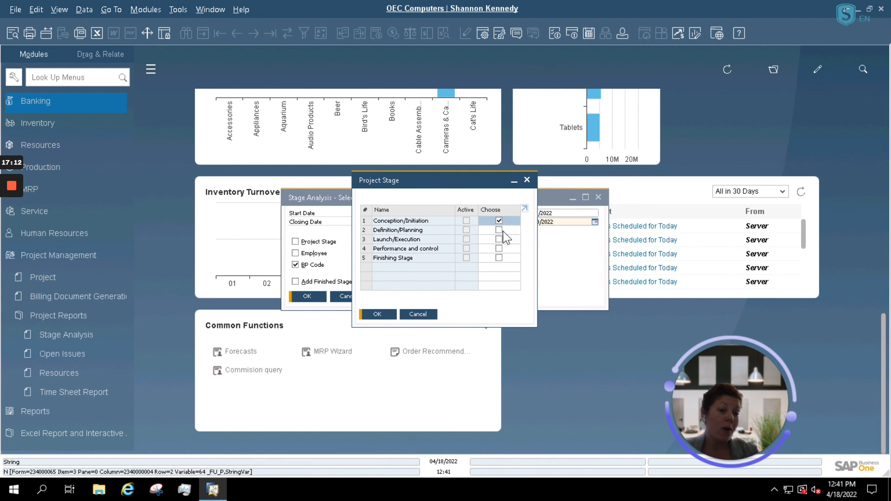
click(499, 230)
click(498, 239)
click(499, 248)
click(499, 257)
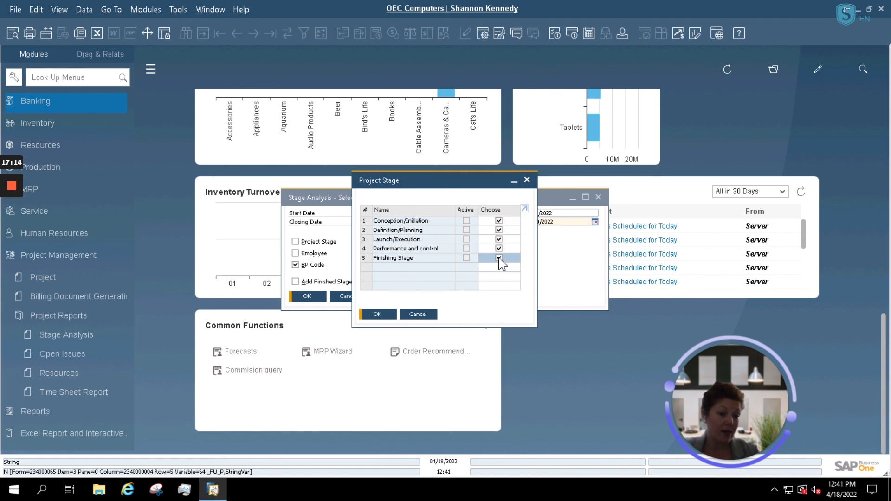
click(366, 316)
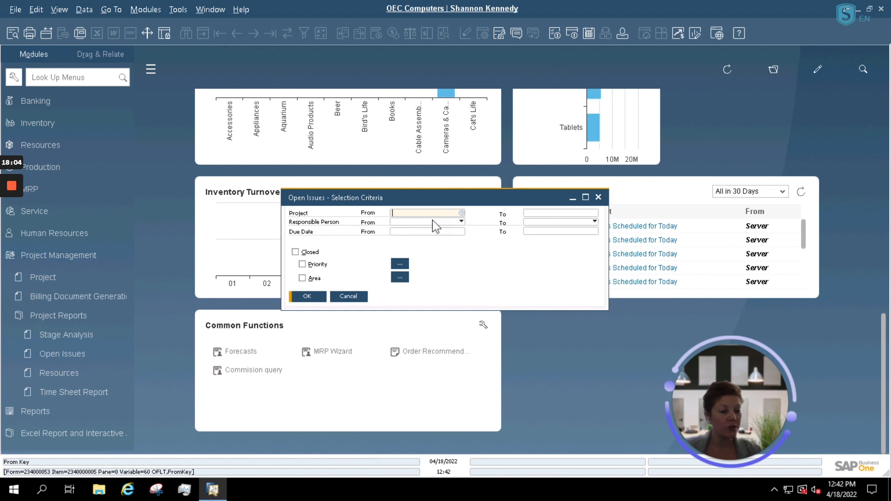
Step: Cancel the Open Issues selection criteria without running the report
click(349, 298)
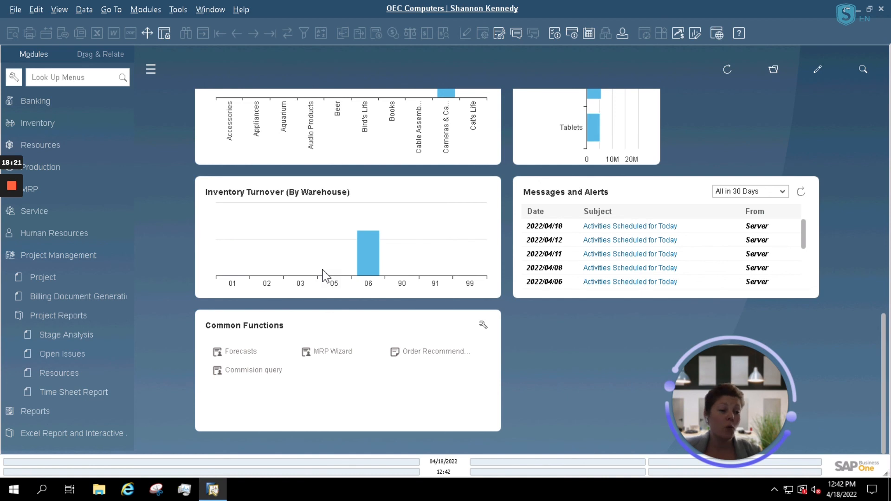
Step: Collapse the Project Management module in the Modules sidebar
click(61, 256)
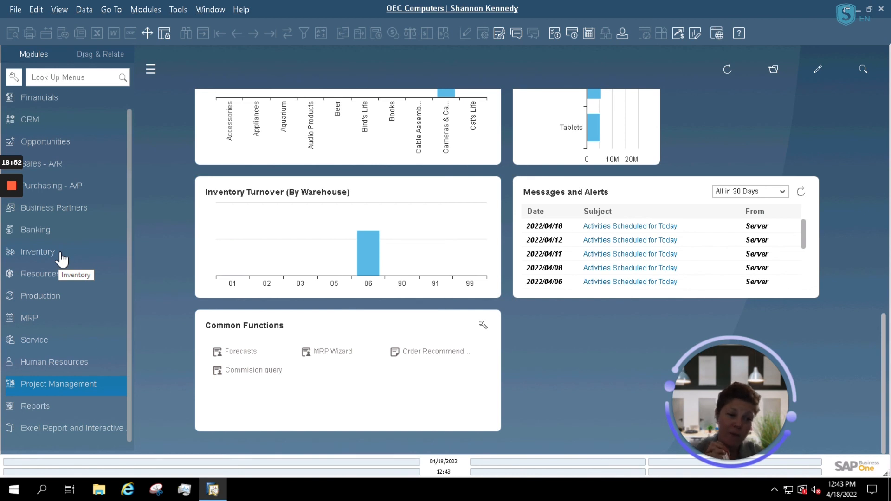
click(12, 186)
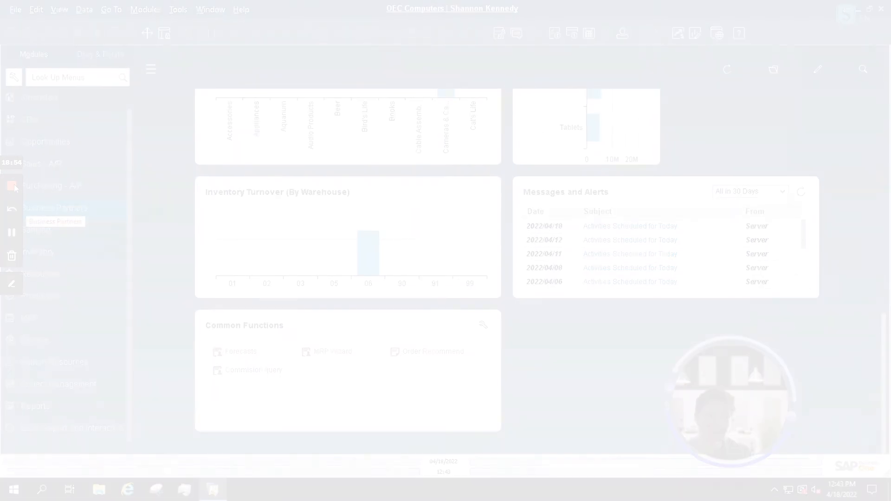